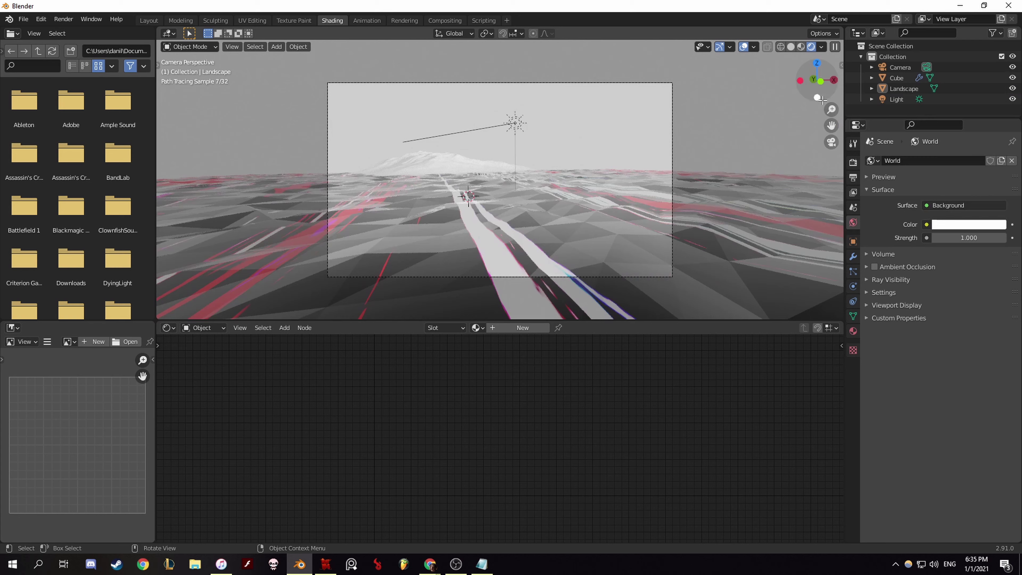
Step: Zoom the viewport in on the pale path and distant hill
{"action": "scroll", "coordinate": [738, 229], "scroll_direction": "up", "scroll_amount": 1}
Step: Rotate the scene camera to re-aim the shot along the path
{"action": "left_click", "coordinate": [622, 276]}
{"action": "left_click", "coordinate": [506, 327]}
{"action": "left_click", "coordinate": [527, 64]}
{"action": "key", "text": "r"}
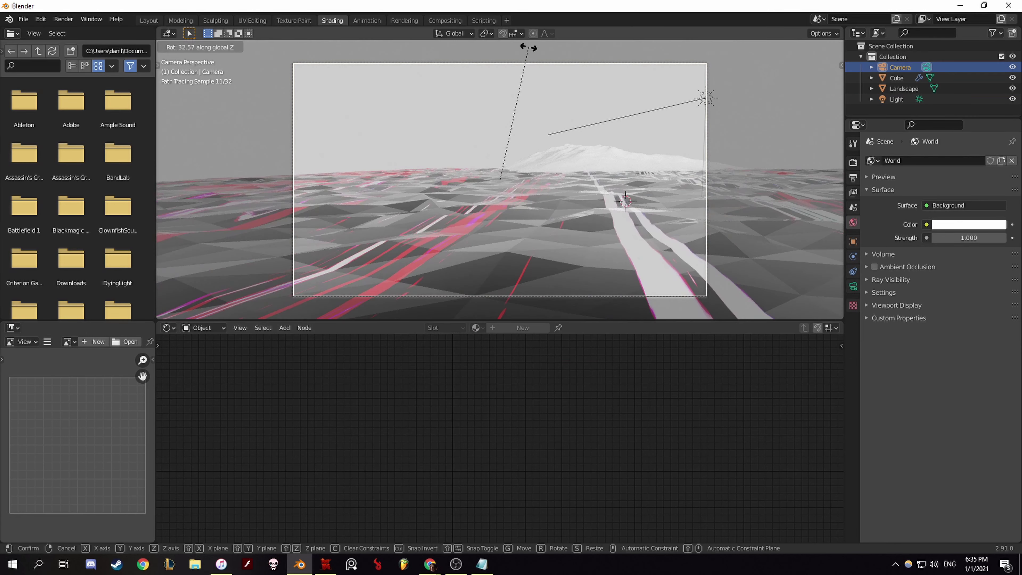
{"action": "middle_click_drag", "start_coordinate": [529, 48], "coordinate": [647, 161]}
Step: Add two cubes, one scaled into the hut body and one for its wireframe frame
{"action": "key", "text": "shift+a"}
{"action": "left_click", "coordinate": [729, 120]}
{"action": "key", "text": "KP_0"}
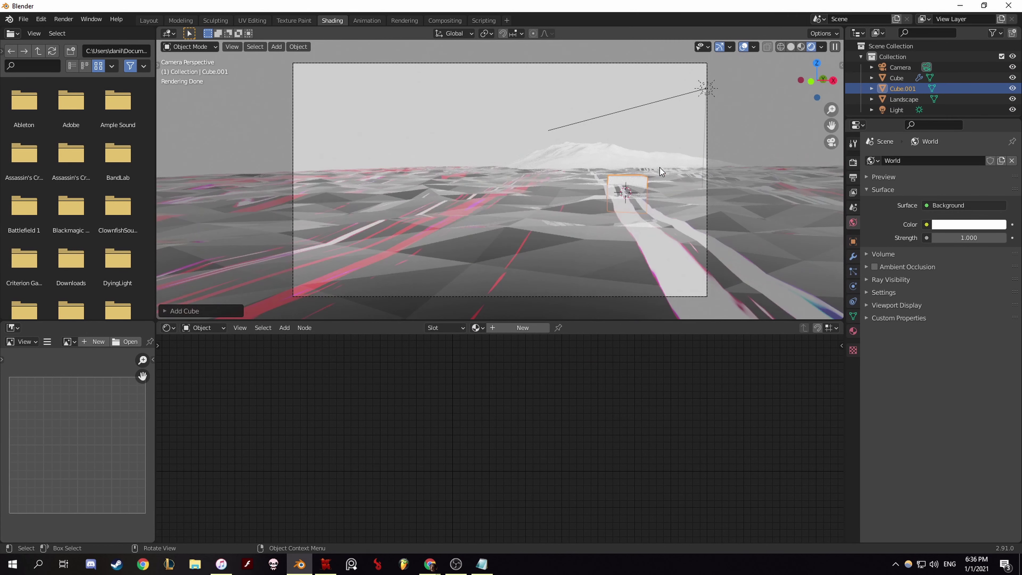
{"action": "key", "text": "g"}
{"action": "left_click", "coordinate": [529, 137]}
{"action": "left_click", "coordinate": [790, 46]}
{"action": "left_click", "coordinate": [852, 256]}
{"action": "key", "text": "shift+a"}
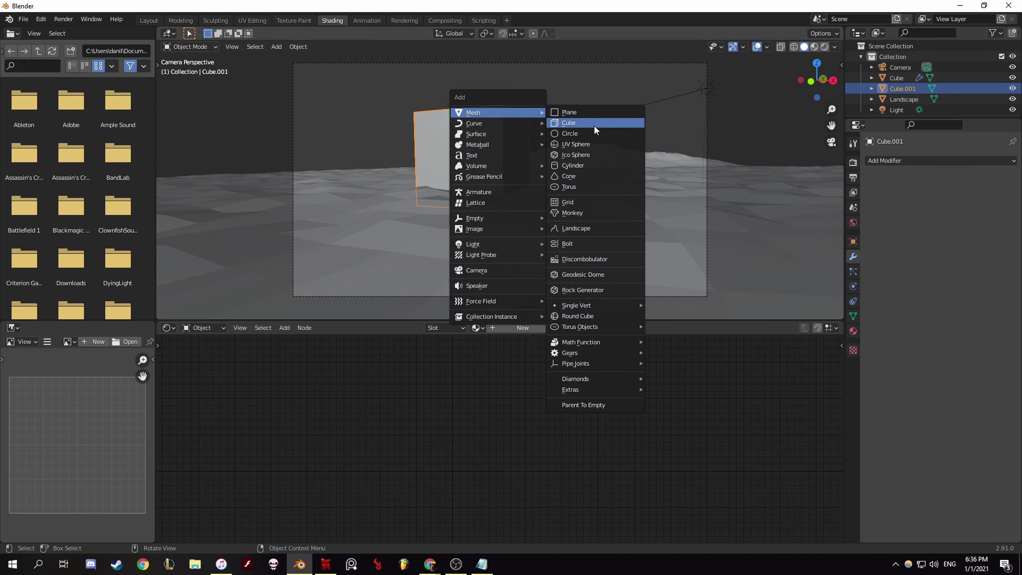
{"action": "left_click", "coordinate": [593, 122]}
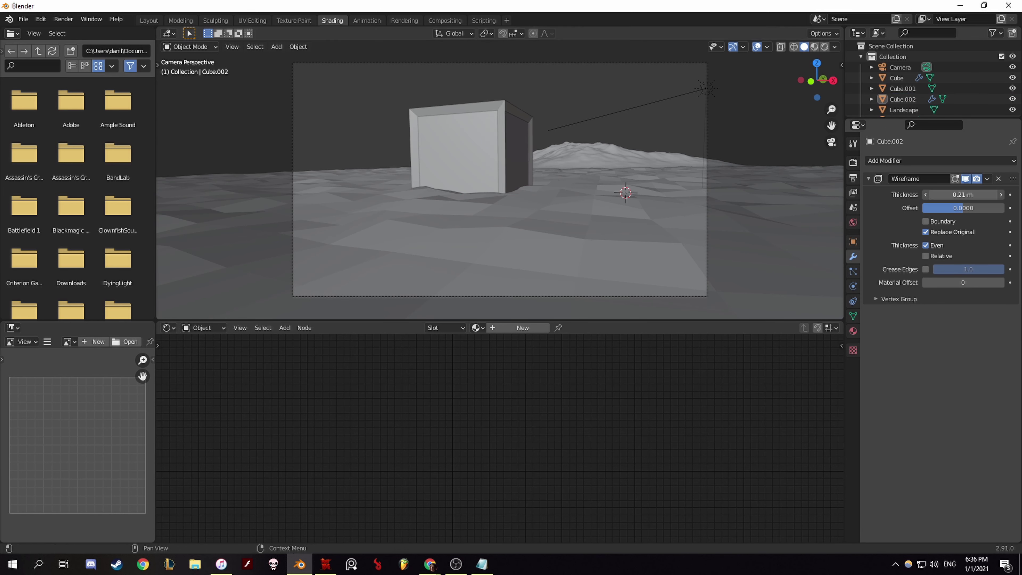
Step: Add an icosphere rock and duplicate it twice, placing the copies on the terrain
{"action": "left_click", "coordinate": [531, 72]}
{"action": "key", "text": "shift+a"}
{"action": "left_click", "coordinate": [632, 189]}
{"action": "key", "text": "shift+d"}
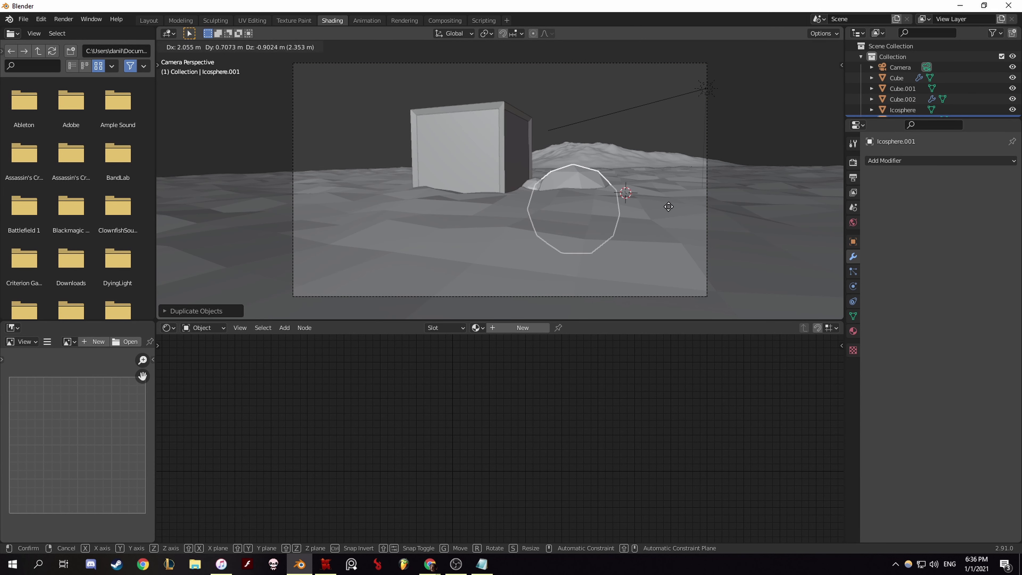
{"action": "left_click", "coordinate": [669, 207]}
{"action": "key", "text": "shift+d"}
{"action": "left_click", "coordinate": [558, 130]}
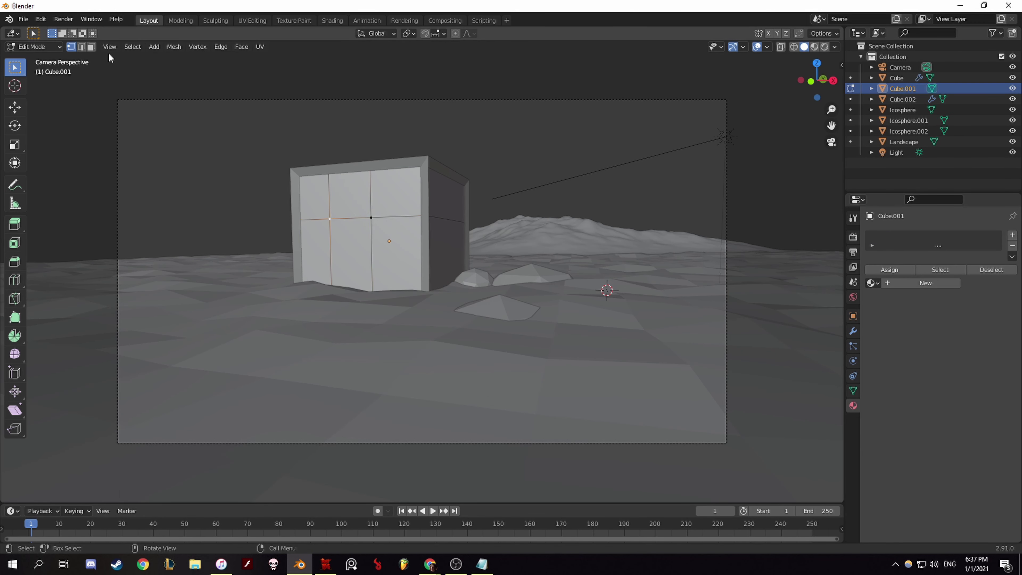
Step: Delete the hut's lower front face to leave a doorway
{"action": "key", "text": "3"}
{"action": "left_click", "coordinate": [350, 254]}
{"action": "key", "text": "x"}
{"action": "left_click", "coordinate": [325, 386]}
{"action": "key", "text": "Tab"}
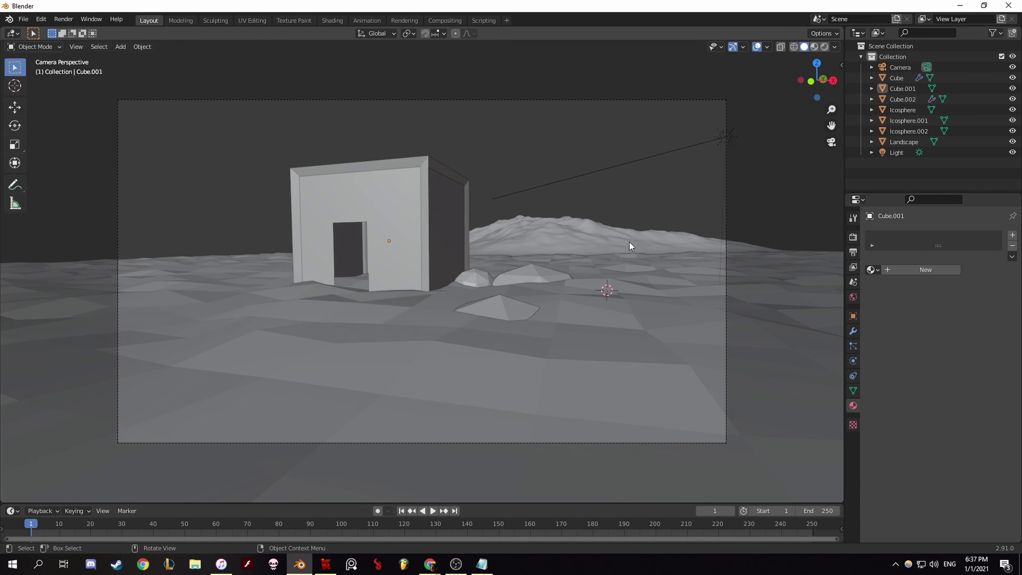
Step: Add a new cube and delete its edges to form an open door frame
{"action": "key", "text": "shift+a"}
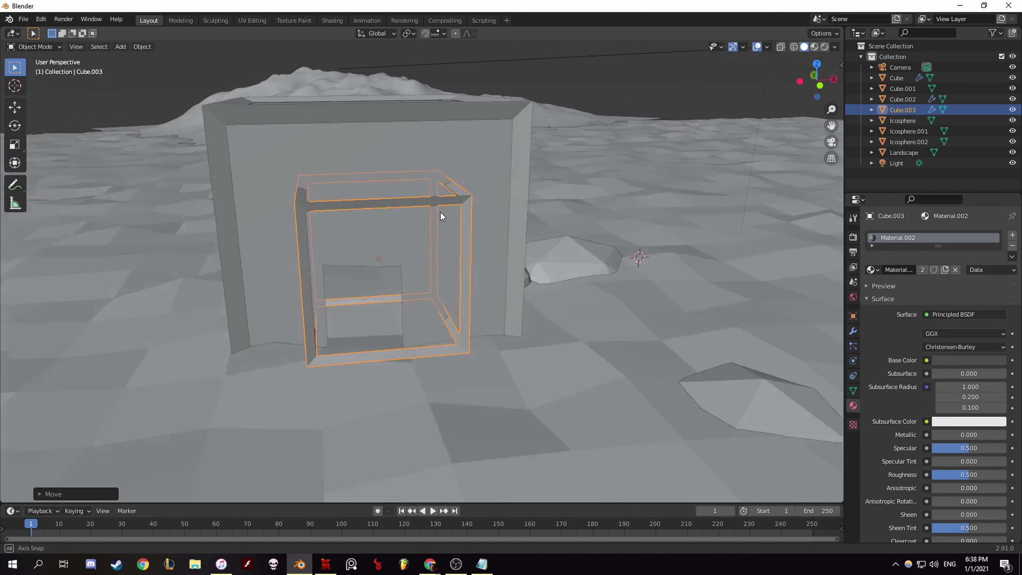
{"action": "key", "text": "Tab"}
{"action": "key", "text": "z"}
{"action": "left_click", "coordinate": [414, 177]}
{"action": "key", "text": "x"}
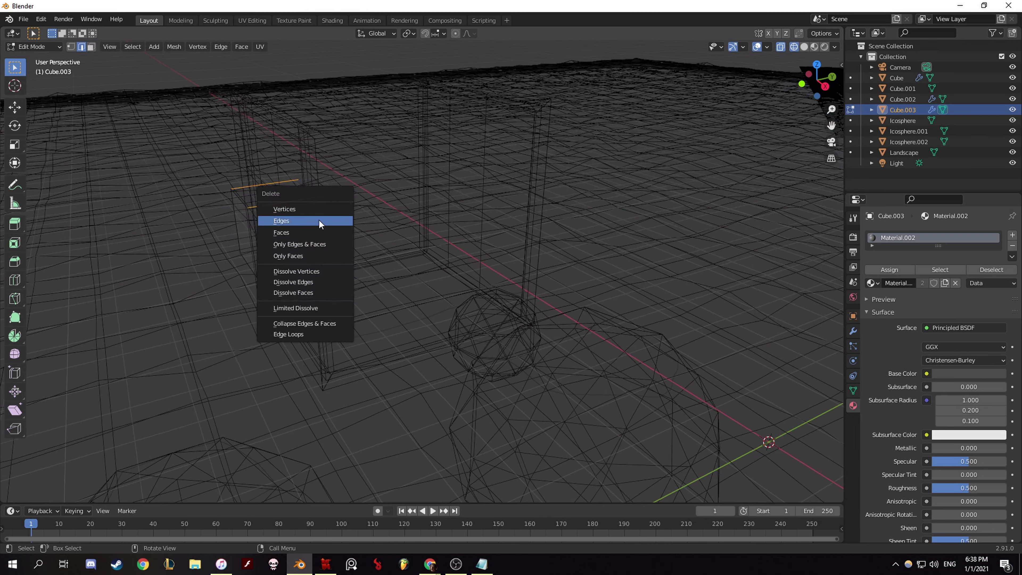
{"action": "left_click", "coordinate": [318, 220]}
{"action": "key", "text": "Tab"}
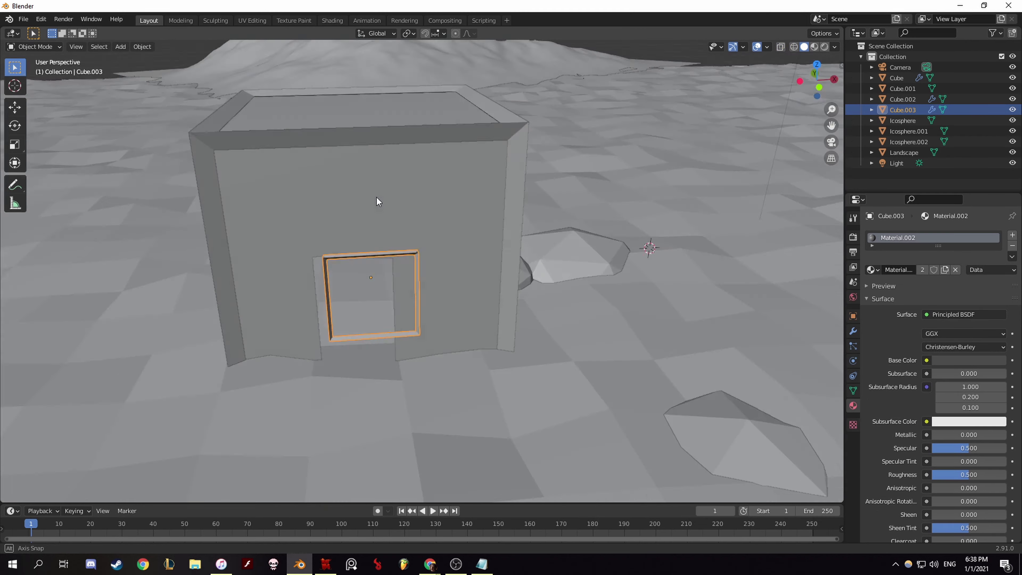
Step: From the front view, move the door frame along Y into the doorway
{"action": "key", "text": "grave"}
{"action": "key", "text": "KP_1"}
{"action": "key", "text": "g"}
{"action": "key", "text": "y"}
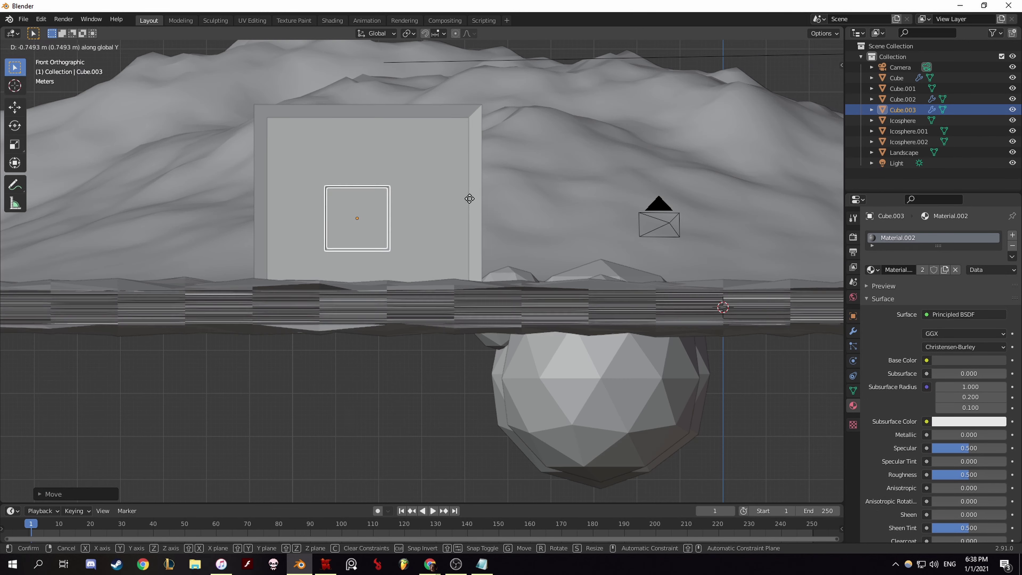
{"action": "left_click", "coordinate": [469, 198]}
{"action": "mouse_move", "coordinate": [469, 198]}
{"action": "middle_mouse_down"}
{"action": "mouse_move", "coordinate": [328, 232]}
{"action": "mouse_move", "coordinate": [372, 214]}
{"action": "mouse_move", "coordinate": [347, 224]}
{"action": "mouse_move", "coordinate": [196, 201]}
{"action": "middle_mouse_up"}
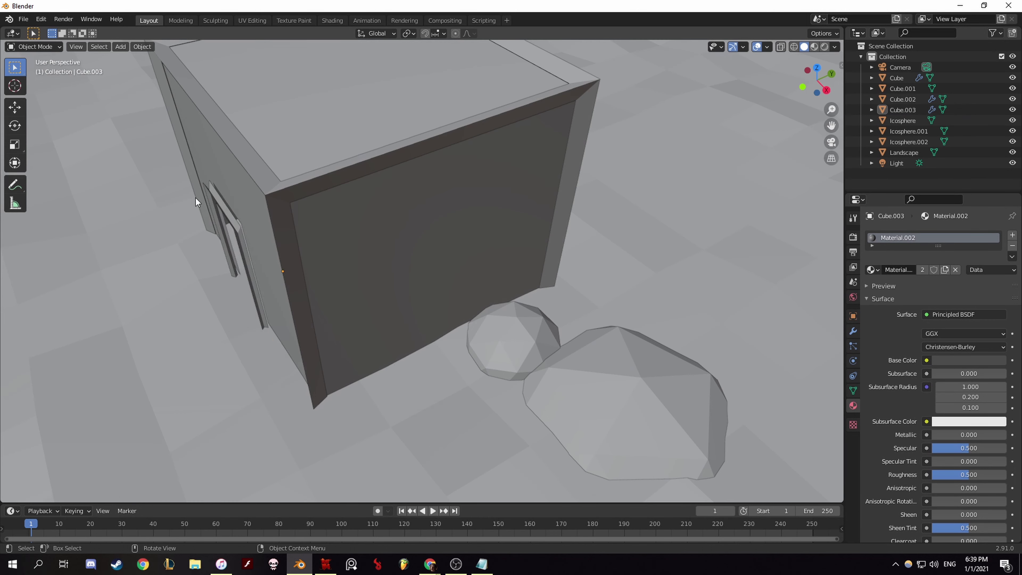
Step: In the rendered camera view, rotate the door frame about the X axis
{"action": "key", "text": "KP_0"}
{"action": "key", "text": "z"}
{"action": "left_click", "coordinate": [432, 181]}
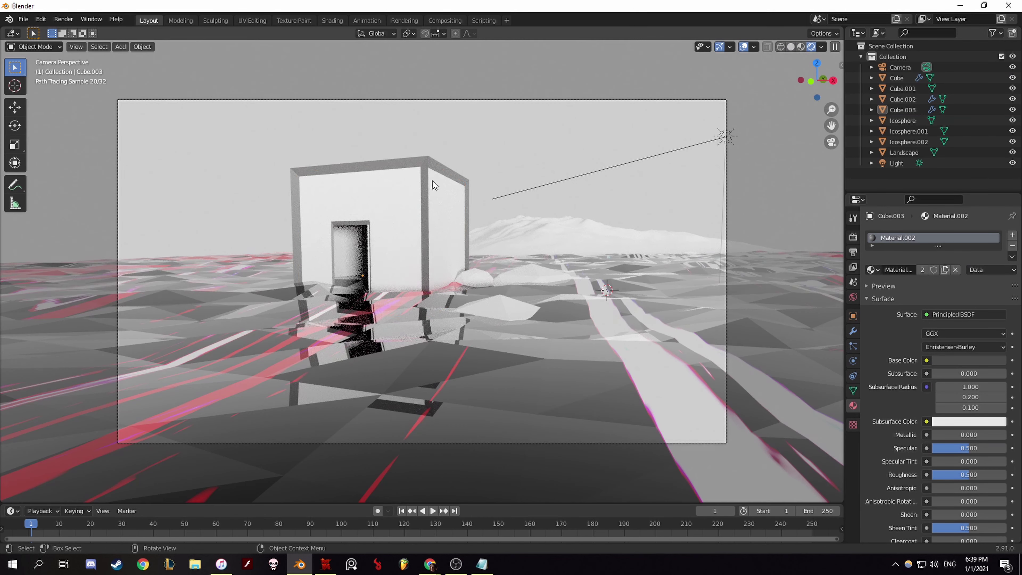
{"action": "left_click", "coordinate": [367, 238]}
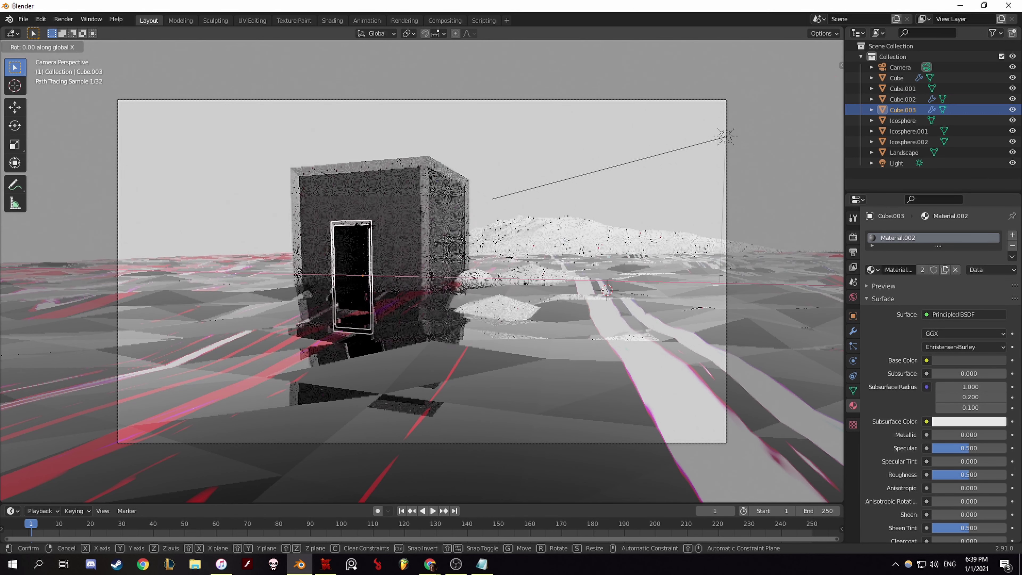
{"action": "key", "text": "r"}
{"action": "key", "text": "x"}
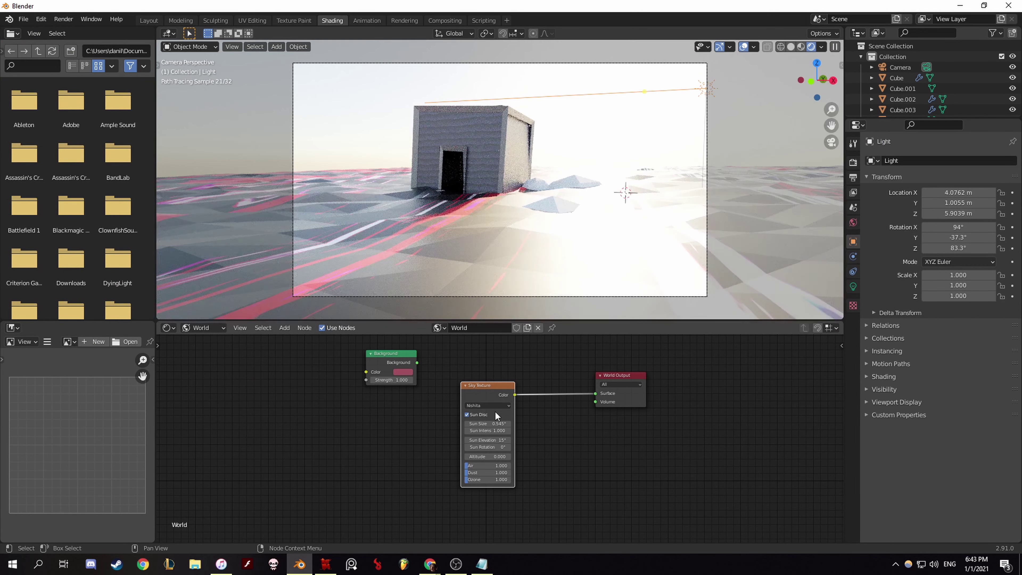
Step: Save the project as zoom.blend
{"action": "key", "text": "ctrl+s"}
{"action": "double_click", "coordinate": [399, 299]}
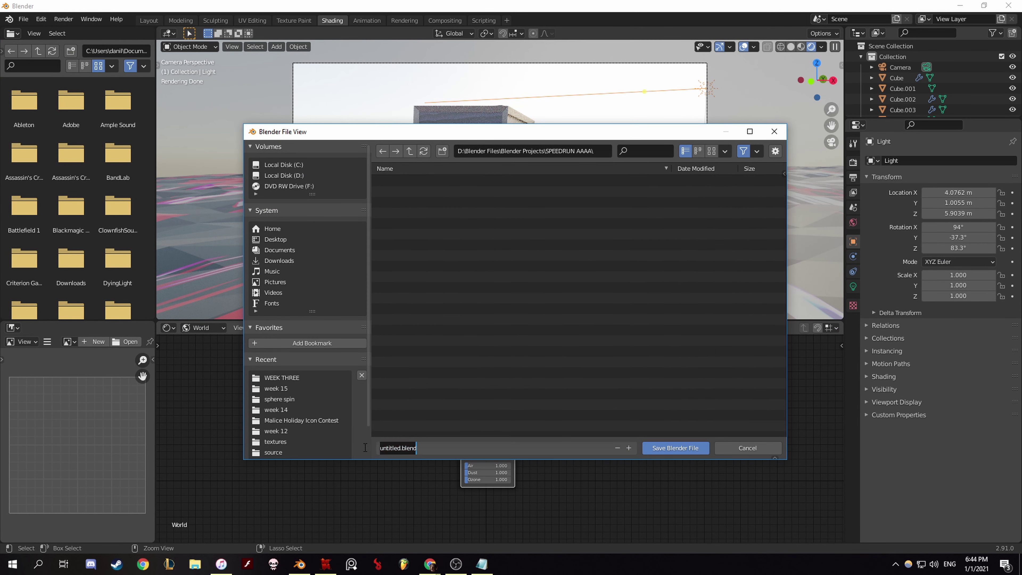
{"action": "type", "text": "zoom"}
{"action": "key", "text": "Return"}
Step: Lower the Nishita sun elevation to 8.3° and adjust the Air, Dust and Ozone values
{"action": "mouse_move", "coordinate": [487, 439]}
{"action": "left_mouse_down"}
{"action": "mouse_move", "coordinate": [471, 440]}
{"action": "mouse_move", "coordinate": [462, 466]}
{"action": "mouse_move", "coordinate": [510, 479]}
{"action": "left_mouse_up"}
{"action": "middle_click_drag", "start_coordinate": [464, 376], "coordinate": [423, 414]}
{"action": "left_click", "coordinate": [442, 442]}
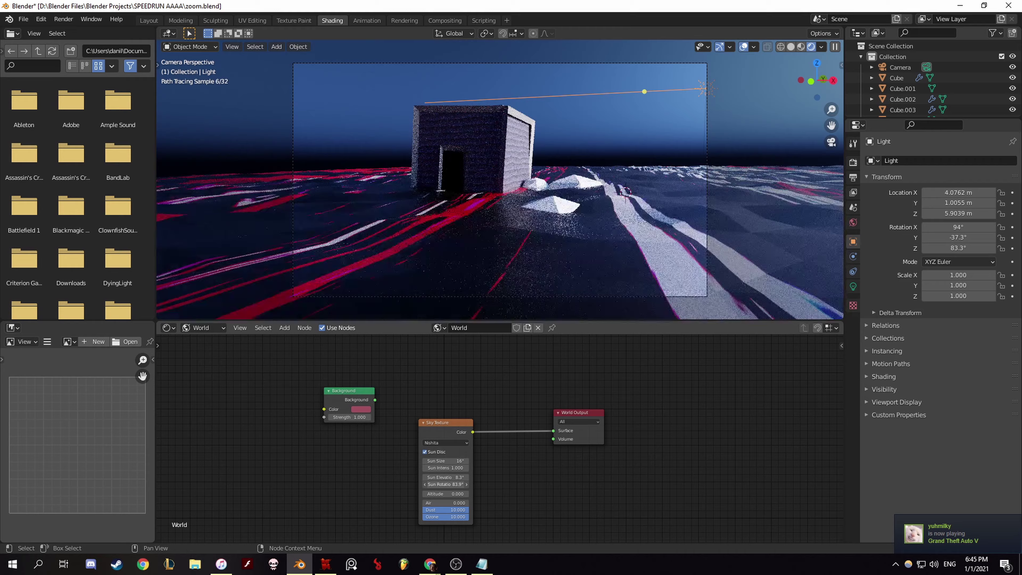
Step: Rotate the sun to -51.5°, adjust Air and Ozone, and remove the duplicate landscape
{"action": "mouse_move", "coordinate": [445, 484]}
{"action": "left_mouse_down"}
{"action": "mouse_move", "coordinate": [466, 484]}
{"action": "mouse_move", "coordinate": [422, 483]}
{"action": "mouse_move", "coordinate": [445, 478]}
{"action": "left_mouse_up"}
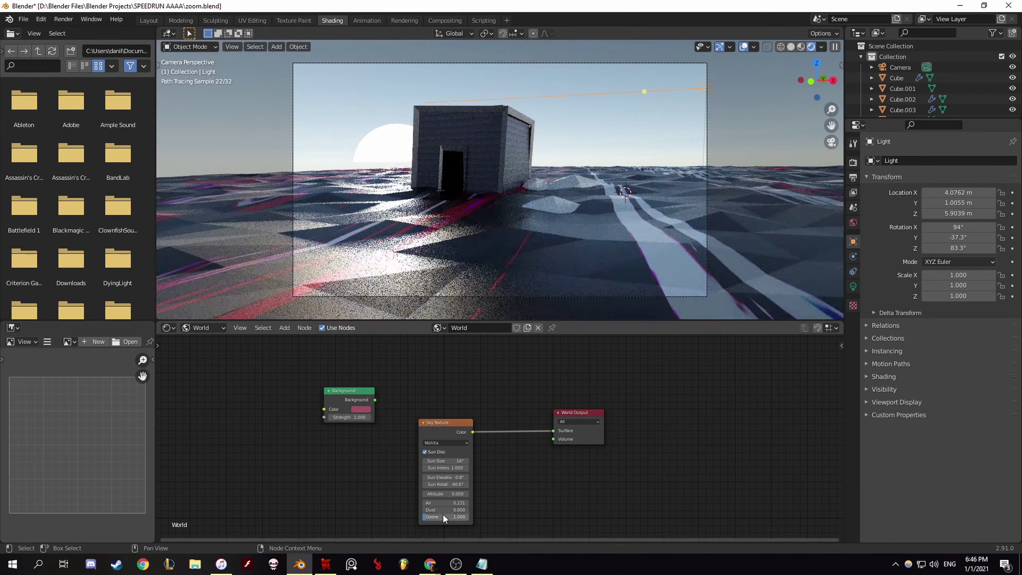
{"action": "mouse_move", "coordinate": [444, 516]}
{"action": "left_mouse_down"}
{"action": "mouse_move", "coordinate": [426, 516]}
{"action": "mouse_move", "coordinate": [458, 503]}
{"action": "left_mouse_up"}
{"action": "left_click", "coordinate": [522, 242]}
{"action": "key", "text": "g"}
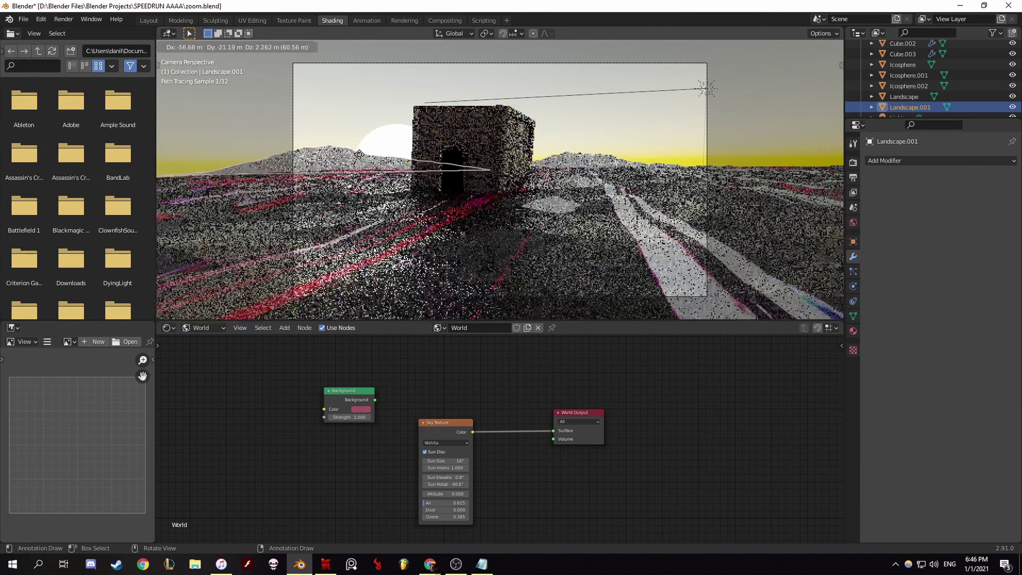
{"action": "right_click", "coordinate": [359, 154]}
{"action": "left_click", "coordinate": [347, 149]}
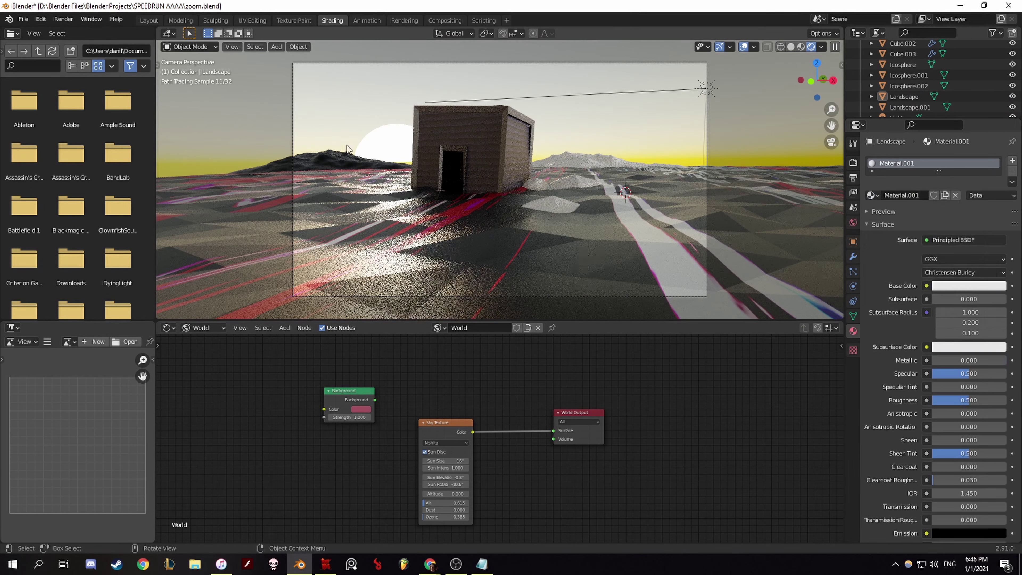
{"action": "key", "text": "ctrl+j"}
Step: Darken the sky with more Dust and Ozone, then try a dark blue base colour on the frame and undo it
{"action": "mouse_move", "coordinate": [444, 509]}
{"action": "left_mouse_down"}
{"action": "mouse_move", "coordinate": [466, 510]}
{"action": "mouse_move", "coordinate": [427, 510]}
{"action": "mouse_move", "coordinate": [458, 516]}
{"action": "mouse_move", "coordinate": [457, 484]}
{"action": "mouse_move", "coordinate": [443, 484]}
{"action": "mouse_move", "coordinate": [454, 484]}
{"action": "left_mouse_up"}
{"action": "left_click", "coordinate": [463, 153]}
{"action": "left_click", "coordinate": [969, 285]}
{"action": "left_click", "coordinate": [986, 154]}
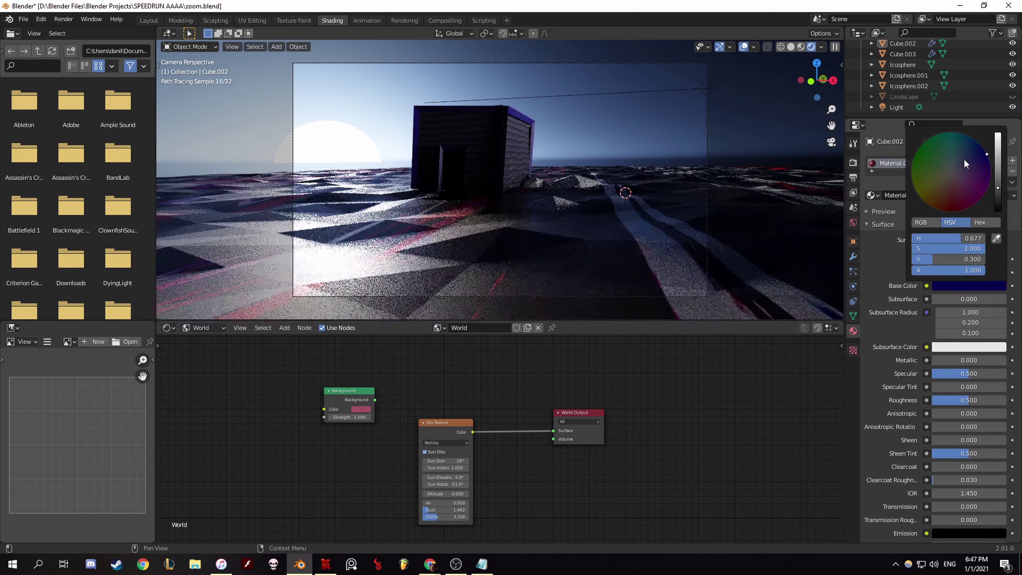
{"action": "scroll", "coordinate": [965, 164], "scroll_direction": "down", "scroll_amount": 3}
{"action": "key", "text": "ctrl+z"}
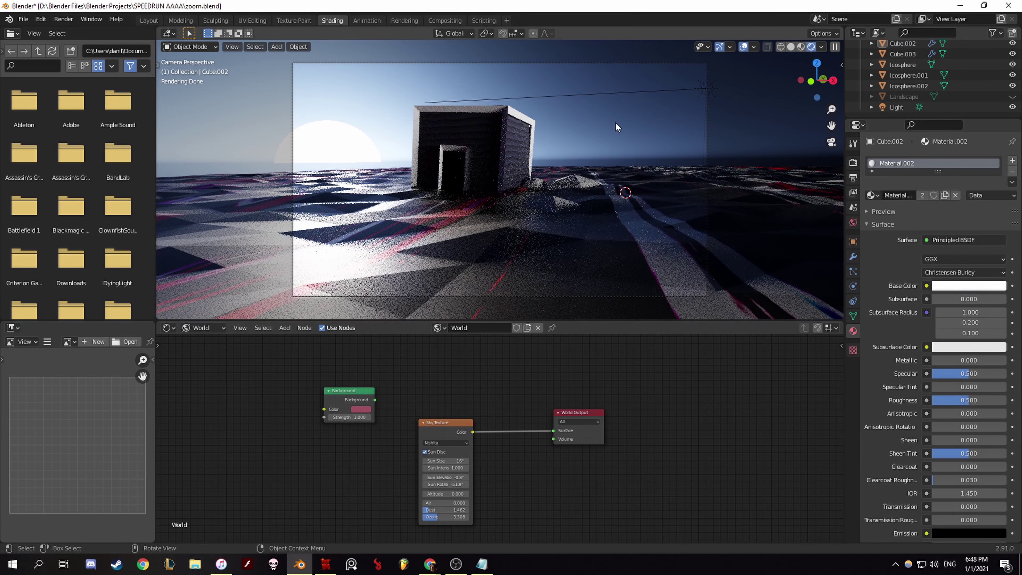
{"action": "key", "text": "shift+a"}
Step: Add a cube and scale it into a thin upright lamp post
{"action": "left_click", "coordinate": [646, 109]}
{"action": "key", "text": "s"}
{"action": "left_click", "coordinate": [609, 158]}
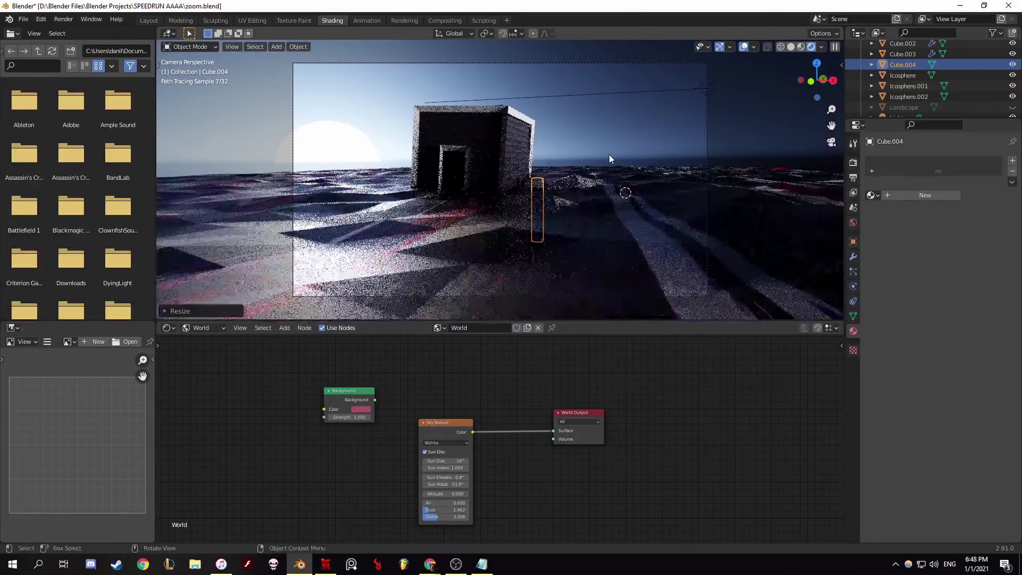
{"action": "key", "text": "s"}
{"action": "left_click", "coordinate": [580, 151]}
{"action": "mouse_move", "coordinate": [674, 161]}
{"action": "middle_mouse_down"}
{"action": "mouse_move", "coordinate": [628, 181]}
{"action": "mouse_move", "coordinate": [611, 145]}
{"action": "mouse_move", "coordinate": [677, 121]}
{"action": "middle_mouse_up"}
Step: Add a loop cut to the post and inset its top face
{"action": "key", "text": "Tab"}
{"action": "key", "text": "ctrl+r"}
{"action": "left_click", "coordinate": [571, 133]}
{"action": "scroll", "coordinate": [584, 64], "scroll_direction": "up", "scroll_amount": 4}
{"action": "key", "text": "i"}
{"action": "left_click", "coordinate": [668, 137]}
{"action": "scroll", "coordinate": [677, 122], "scroll_direction": "down", "scroll_amount": 3}
{"action": "scroll", "coordinate": [643, 121], "scroll_direction": "up", "scroll_amount": 5}
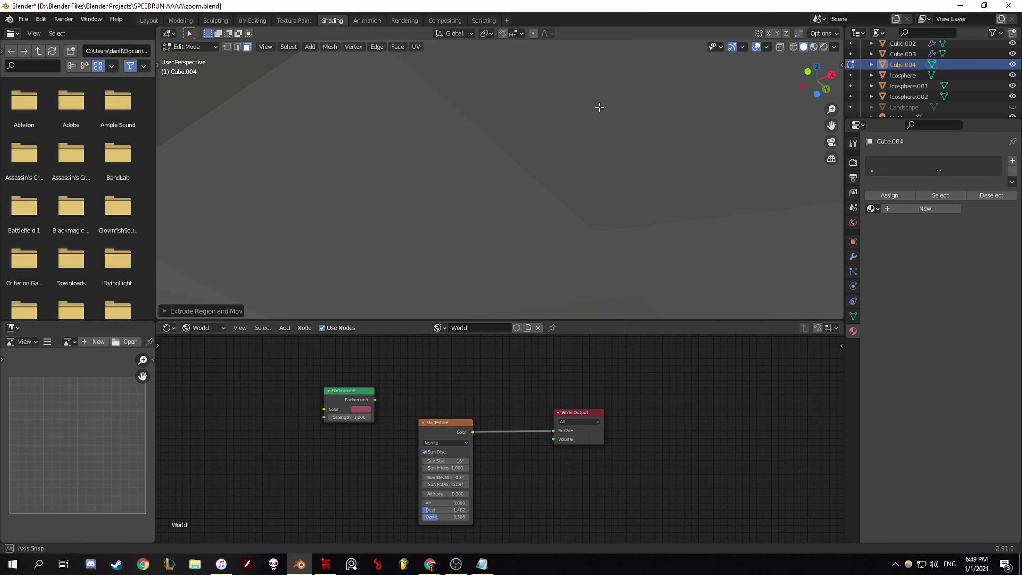
Step: Extrude a lamp arm sideways from the post and inset its end face
{"action": "key", "text": "e"}
{"action": "left_click", "coordinate": [618, 117]}
{"action": "middle_click_drag", "start_coordinate": [635, 122], "coordinate": [685, 180]}
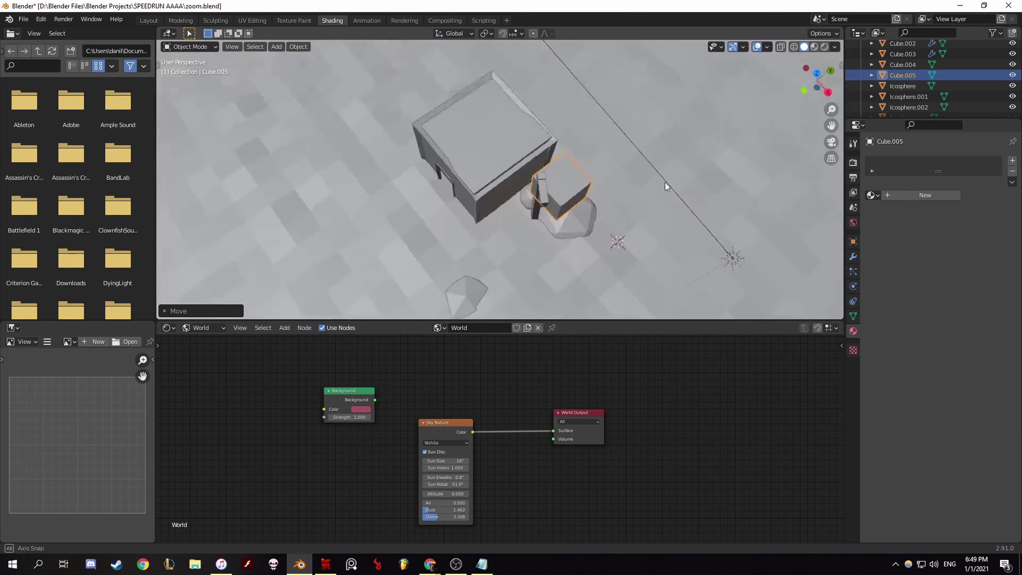
{"action": "scroll", "coordinate": [665, 186], "scroll_direction": "up", "scroll_amount": 3}
{"action": "mouse_move", "coordinate": [665, 187]}
{"action": "middle_mouse_down"}
{"action": "mouse_move", "coordinate": [497, 107]}
{"action": "mouse_move", "coordinate": [587, 208]}
{"action": "middle_mouse_up"}
Step: Resize the lamp box and duplicate it into a larger wireframe cage of 0.224 m thickness
{"action": "key", "text": "KP_0"}
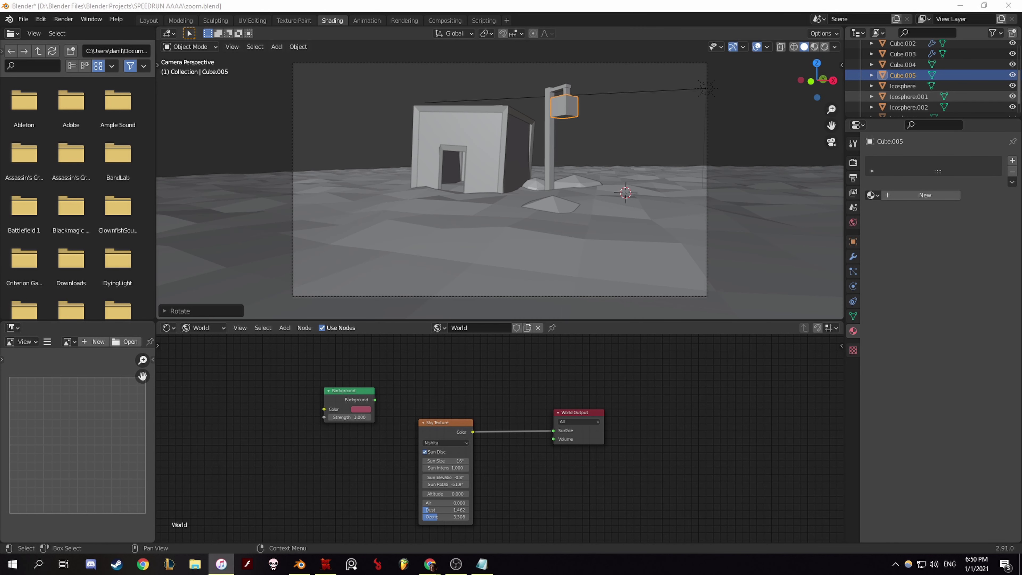
{"action": "key", "text": "s"}
{"action": "left_click", "coordinate": [645, 110]}
{"action": "key", "text": "KP_0"}
{"action": "key", "text": "KP_0"}
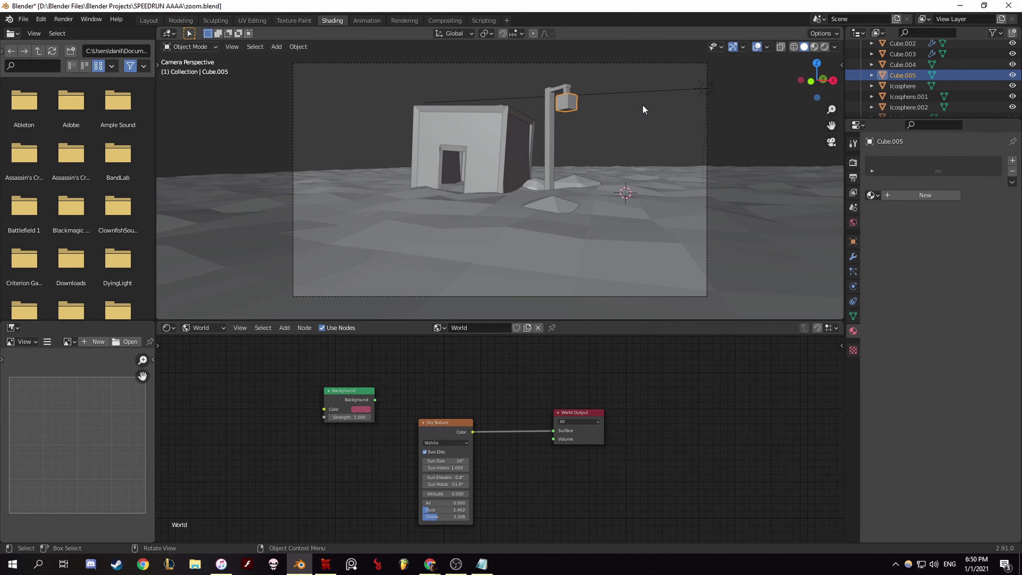
{"action": "key", "text": "shift+d"}
{"action": "left_click", "coordinate": [599, 109]}
{"action": "key", "text": "ctrl+z"}
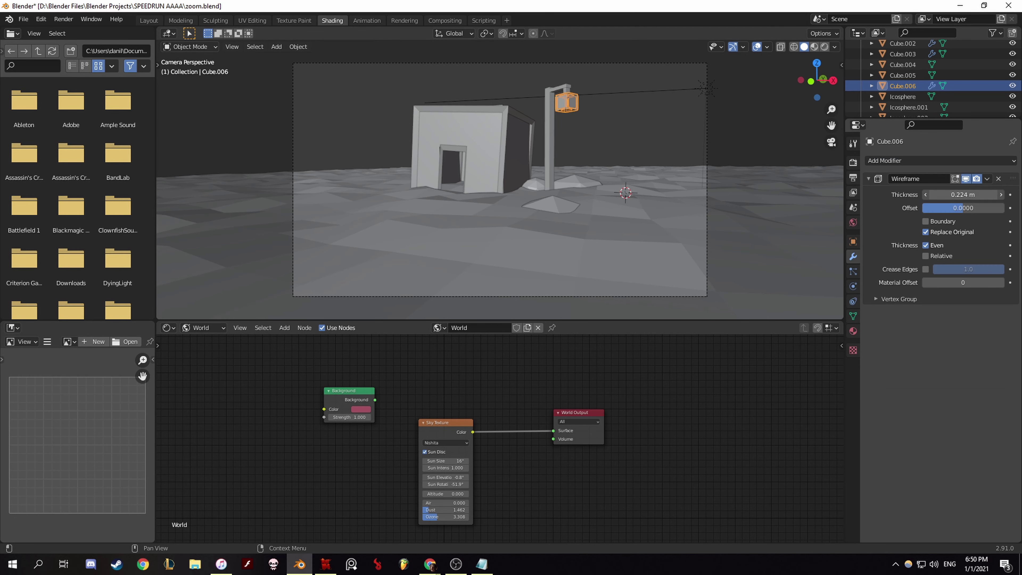
Step: Raise the lamp box's emission strength to 64.7 and set the sky's sun size to 20.8°
{"action": "key", "text": "z"}
{"action": "left_click", "coordinate": [902, 65]}
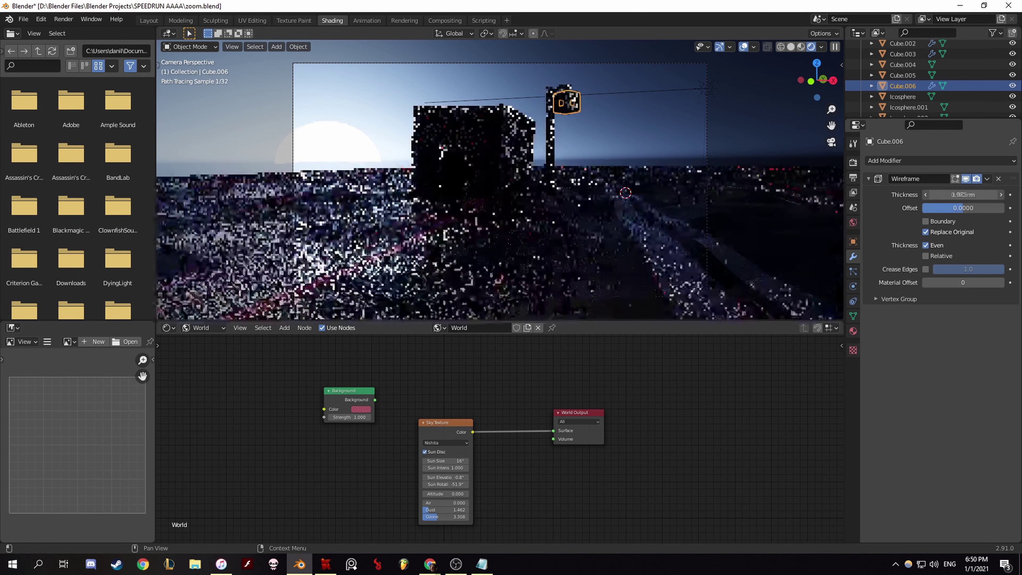
{"action": "left_click", "coordinate": [853, 331]}
{"action": "left_click", "coordinate": [567, 100]}
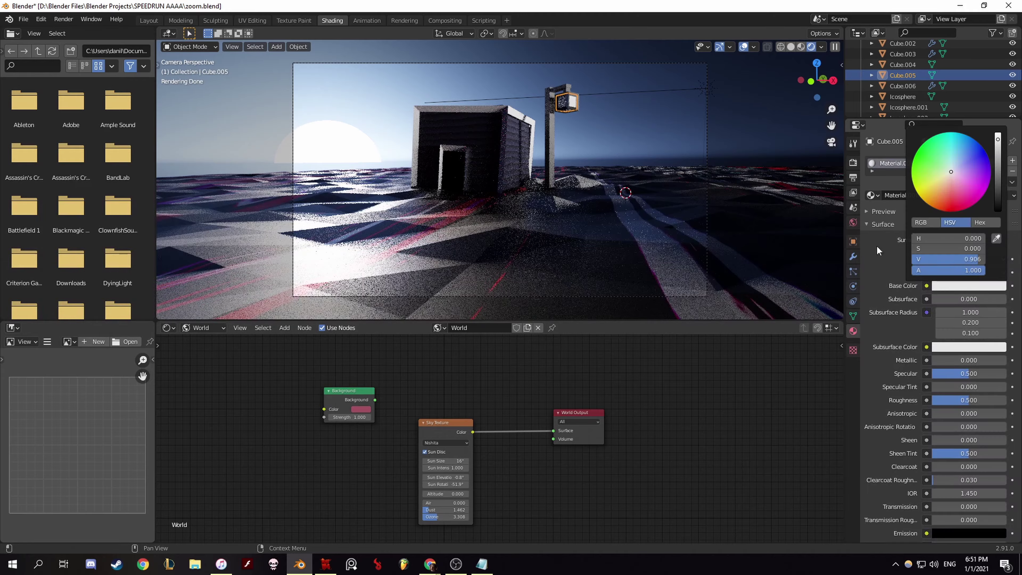
{"action": "left_click_drag", "start_coordinate": [968, 272], "coordinate": [998, 272]}
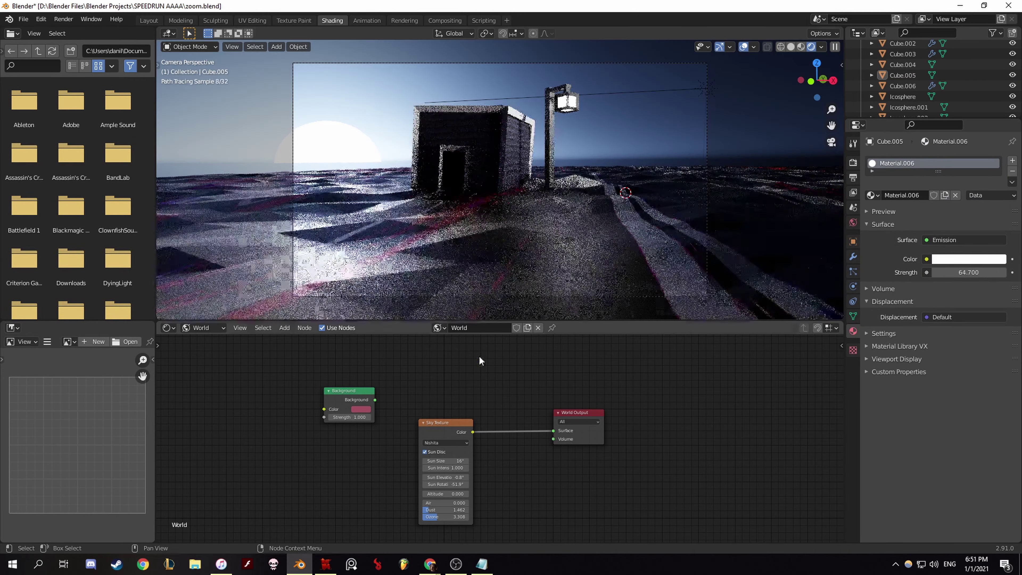
{"action": "mouse_move", "coordinate": [446, 461]}
{"action": "left_mouse_down"}
{"action": "mouse_move", "coordinate": [426, 460]}
{"action": "mouse_move", "coordinate": [435, 476]}
{"action": "mouse_move", "coordinate": [470, 460]}
{"action": "left_mouse_up"}
{"action": "left_click", "coordinate": [362, 262]}
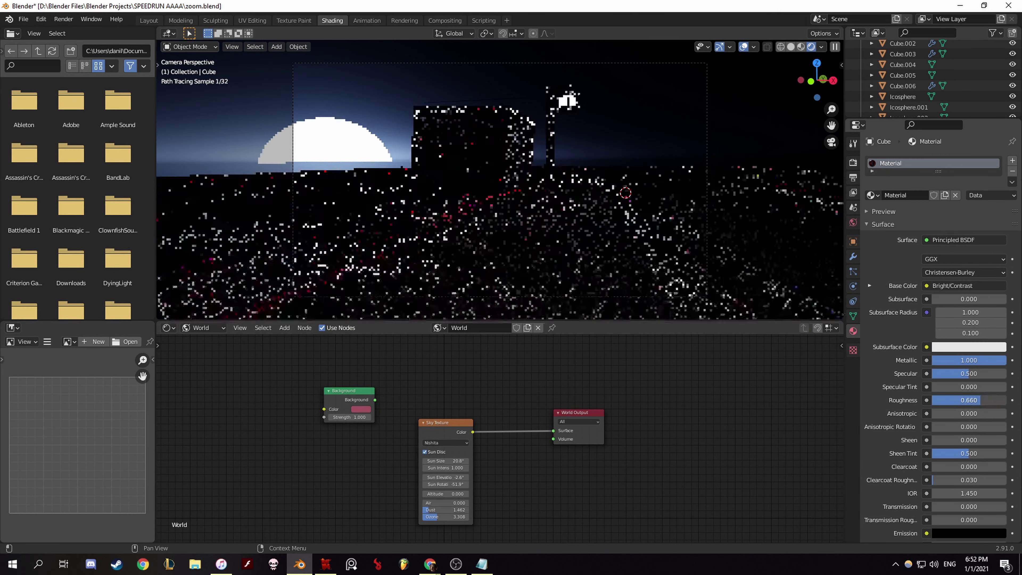
Step: Duplicate the marble Cube in place and rotate the copy about the X axis
{"action": "key", "text": "ctrl+Page_Up"}
{"action": "key", "text": "ctrl+Page_Up"}
{"action": "key", "text": "ctrl+Page_Up"}
{"action": "key", "text": "shift+d"}
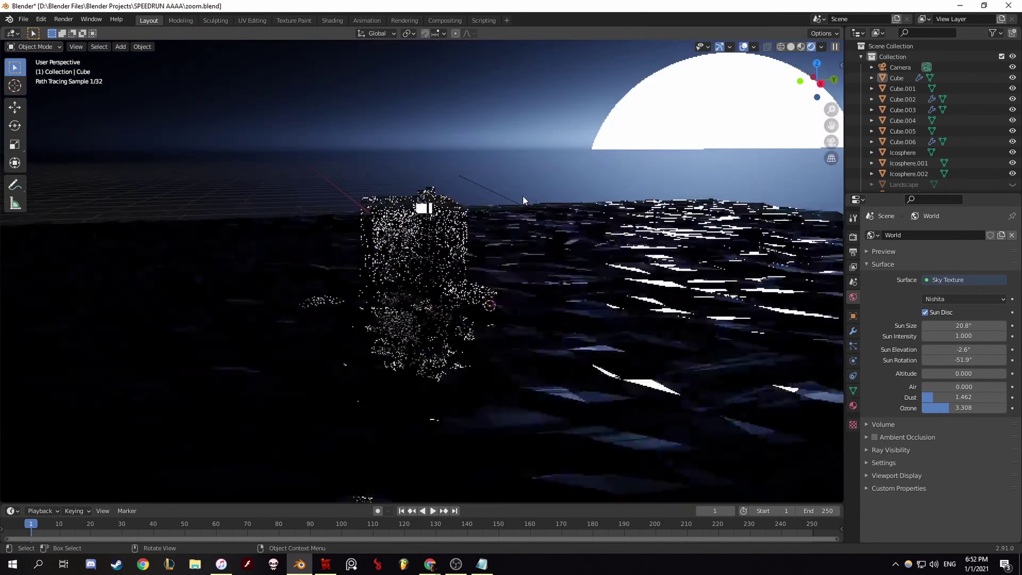
{"action": "right_click", "coordinate": [651, 287]}
{"action": "key", "text": "r"}
{"action": "key", "text": "x"}
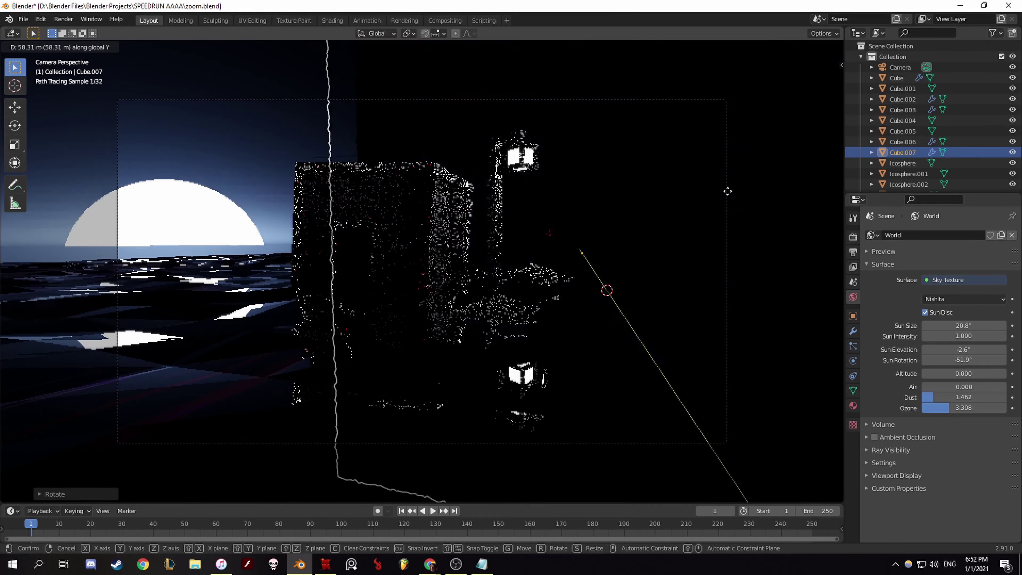
{"action": "right_click", "coordinate": [627, 291]}
{"action": "middle_click_drag", "start_coordinate": [627, 290], "coordinate": [651, 239]}
Step: Give Cube.007 a Glass BSDF fed by the marble colour, with IOR 1.000
{"action": "key", "text": "KP_0"}
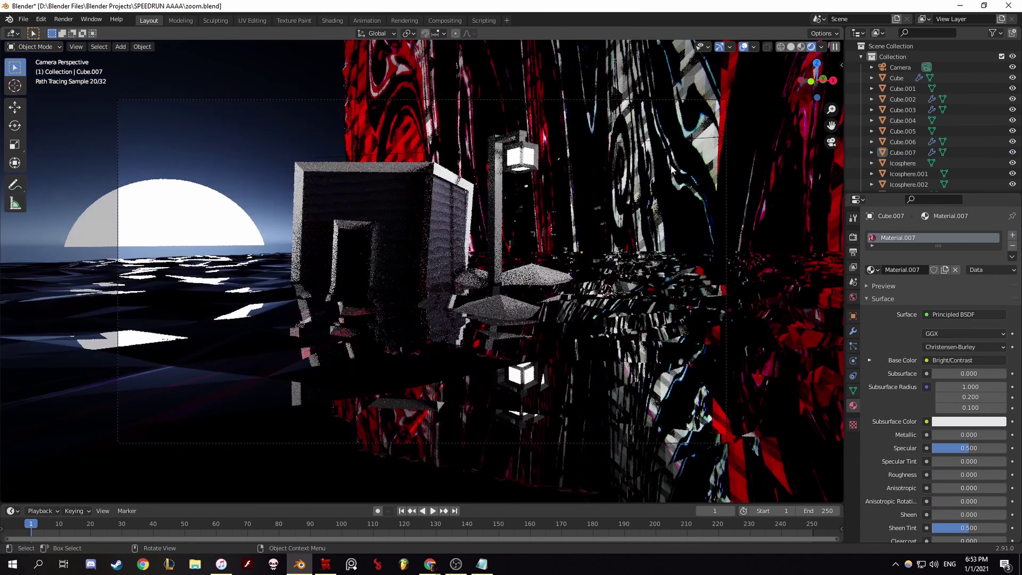
{"action": "mouse_move", "coordinate": [969, 435]}
{"action": "left_mouse_down"}
{"action": "mouse_move", "coordinate": [937, 434]}
{"action": "mouse_move", "coordinate": [965, 447]}
{"action": "left_mouse_up"}
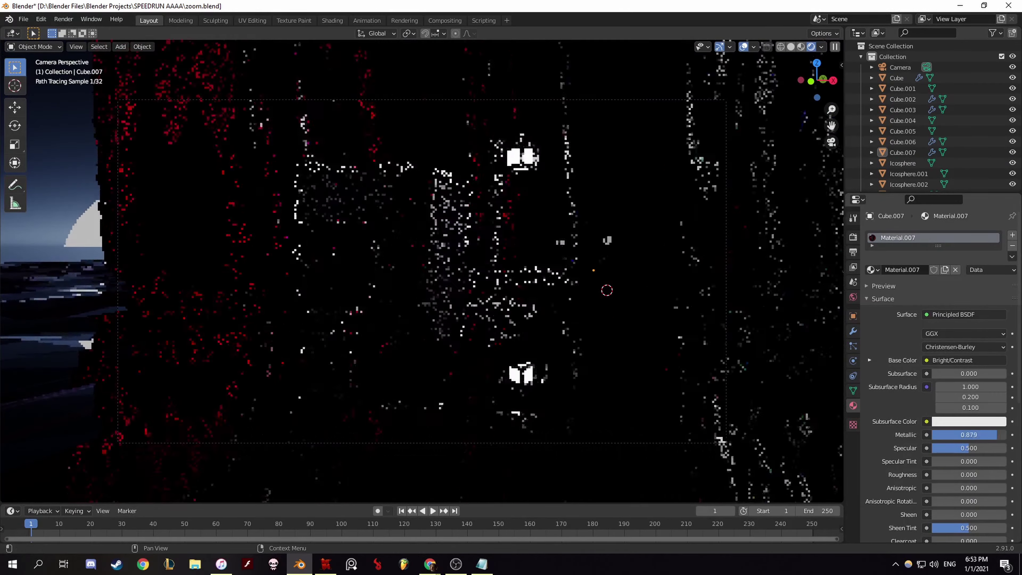
{"action": "left_click", "coordinate": [332, 20]}
{"action": "left_click_drag", "start_coordinate": [358, 423], "coordinate": [515, 437]}
{"action": "left_click_drag", "start_coordinate": [569, 417], "coordinate": [675, 426]}
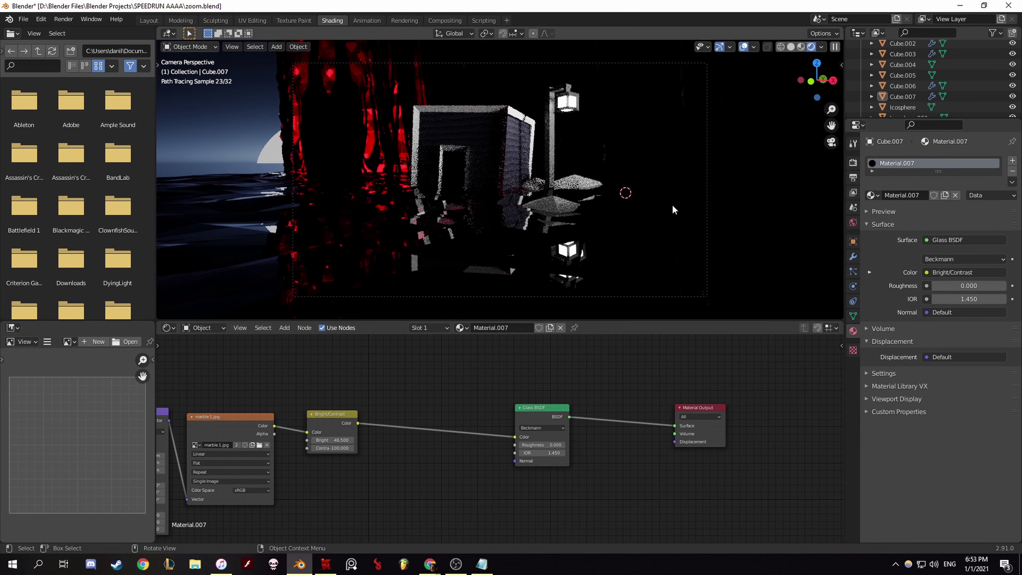
{"action": "left_click_drag", "start_coordinate": [547, 453], "coordinate": [523, 452]}
Step: Scale the marble copy along the X axis
{"action": "left_click", "coordinate": [706, 205]}
{"action": "left_click", "coordinate": [903, 97]}
{"action": "key", "text": "s"}
{"action": "key", "text": "x"}
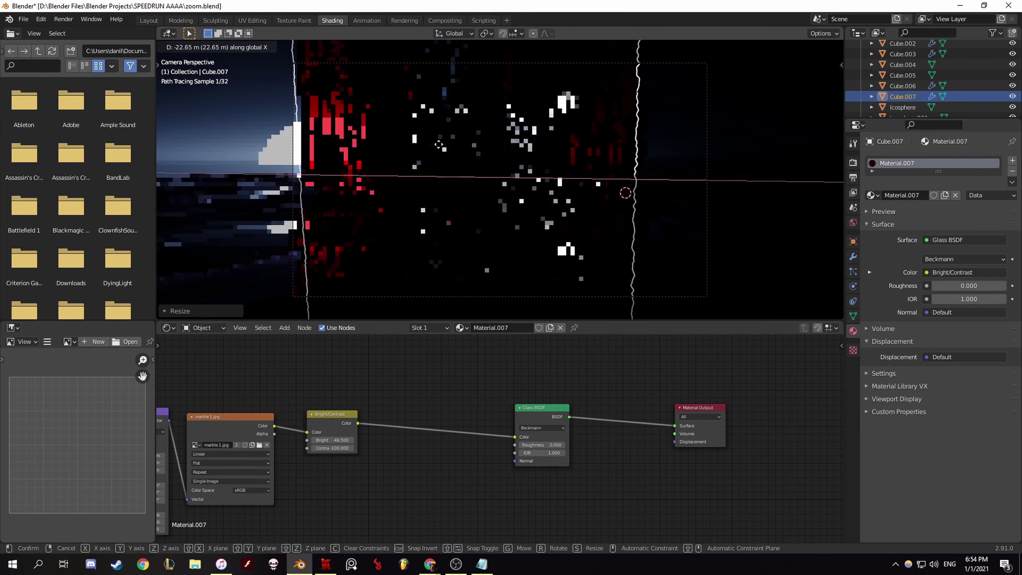
{"action": "key", "text": "Return"}
Step: Mix a Transparent BSDF into Cube.007's glass material with a Mix Shader at Fac 0.192
{"action": "left_click", "coordinate": [148, 20]}
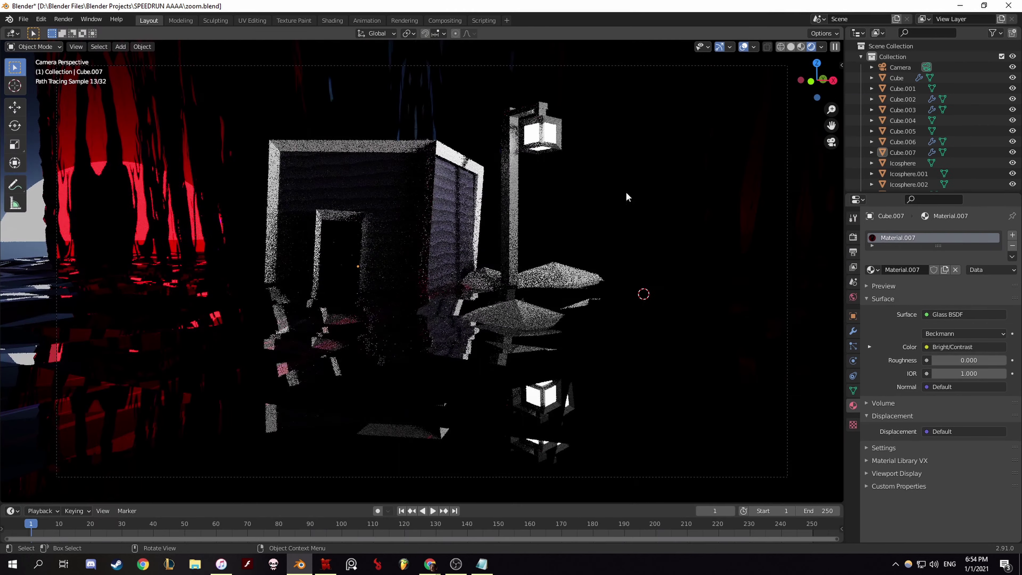
{"action": "left_click", "coordinate": [896, 78]}
{"action": "left_click", "coordinate": [903, 153]}
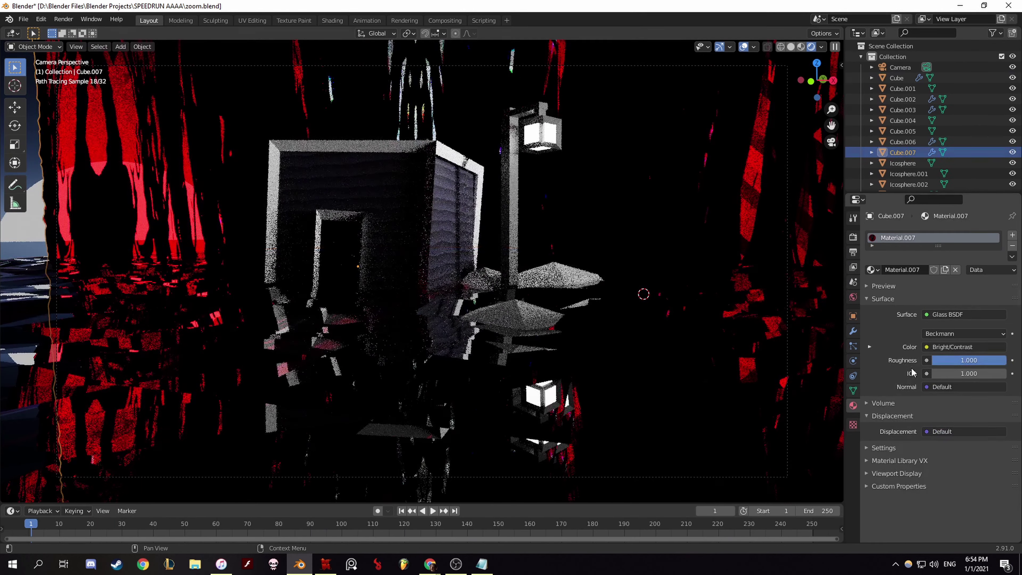
{"action": "left_click", "coordinate": [331, 20]}
{"action": "key", "text": "shift+a"}
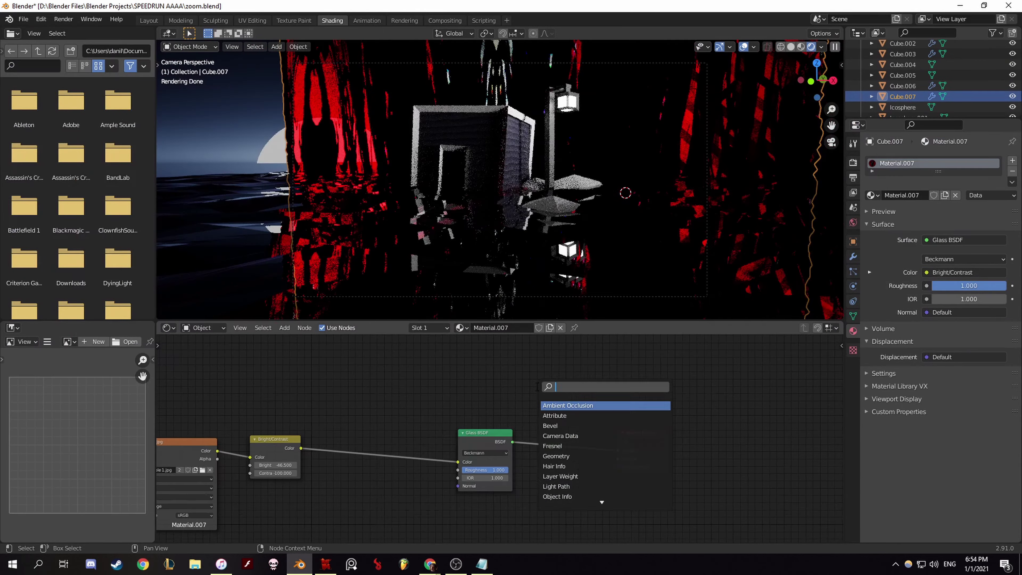
{"action": "key", "text": "Return"}
{"action": "key", "text": "shift+a"}
{"action": "key", "text": "Return"}
{"action": "left_click", "coordinate": [508, 495]}
{"action": "left_click_drag", "start_coordinate": [535, 477], "coordinate": [515, 476]}
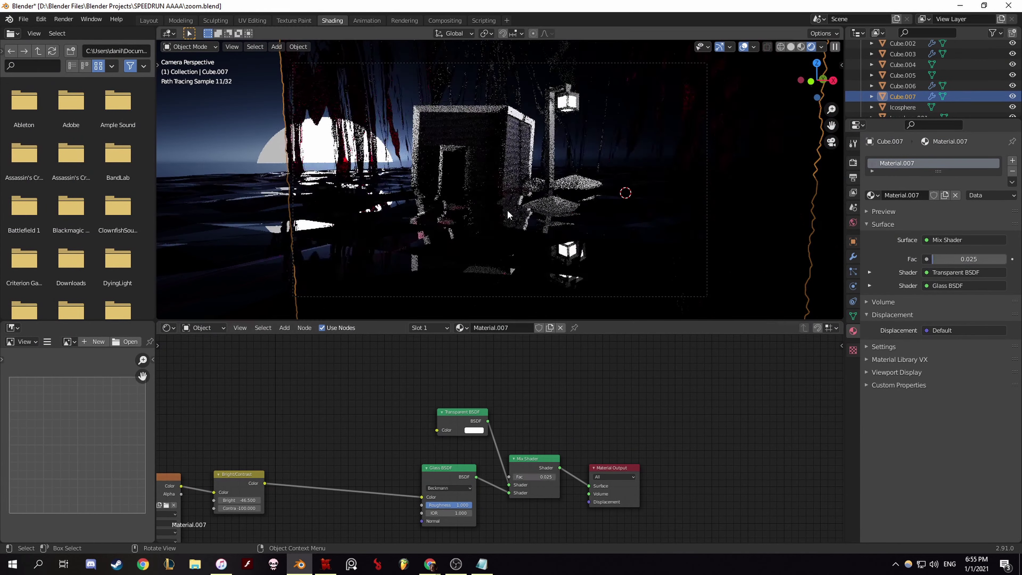
Step: Delete the glass copy Cube.007 and check the camera view
{"action": "left_click", "coordinate": [149, 20]}
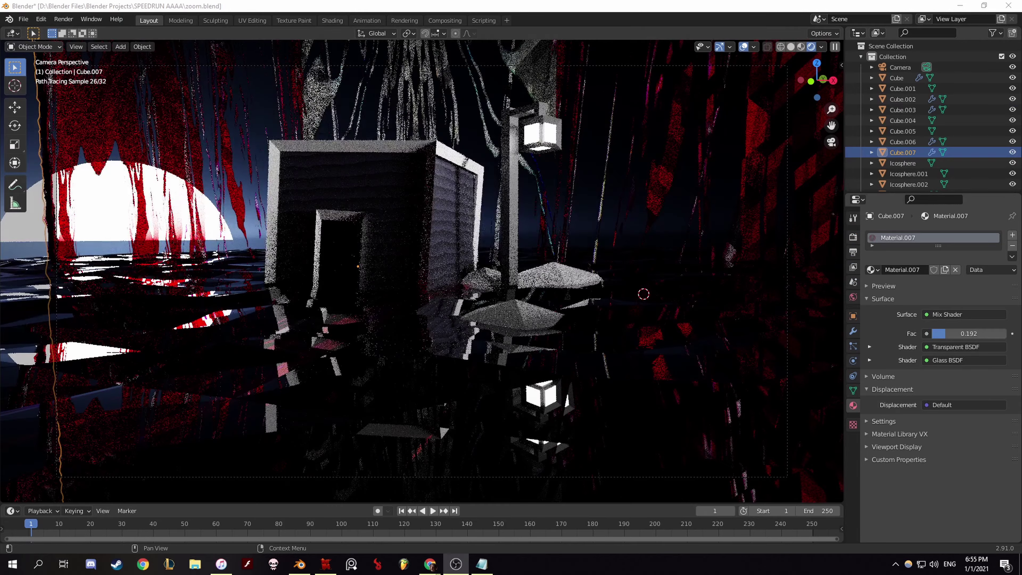
{"action": "mouse_move", "coordinate": [820, 326]}
{"action": "middle_mouse_down"}
{"action": "mouse_move", "coordinate": [356, 249]}
{"action": "mouse_move", "coordinate": [398, 301]}
{"action": "mouse_move", "coordinate": [651, 253]}
{"action": "mouse_move", "coordinate": [546, 203]}
{"action": "middle_mouse_up"}
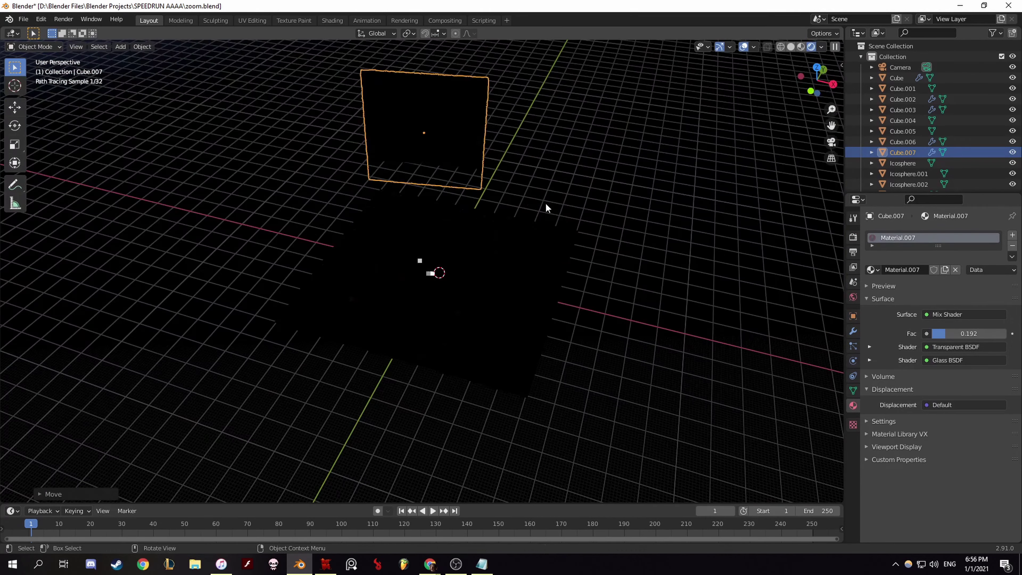
{"action": "key", "text": "KP_0"}
{"action": "key", "text": "Delete"}
{"action": "mouse_move", "coordinate": [690, 240]}
{"action": "middle_mouse_down"}
{"action": "mouse_move", "coordinate": [584, 257]}
{"action": "mouse_move", "coordinate": [492, 237]}
{"action": "middle_mouse_up"}
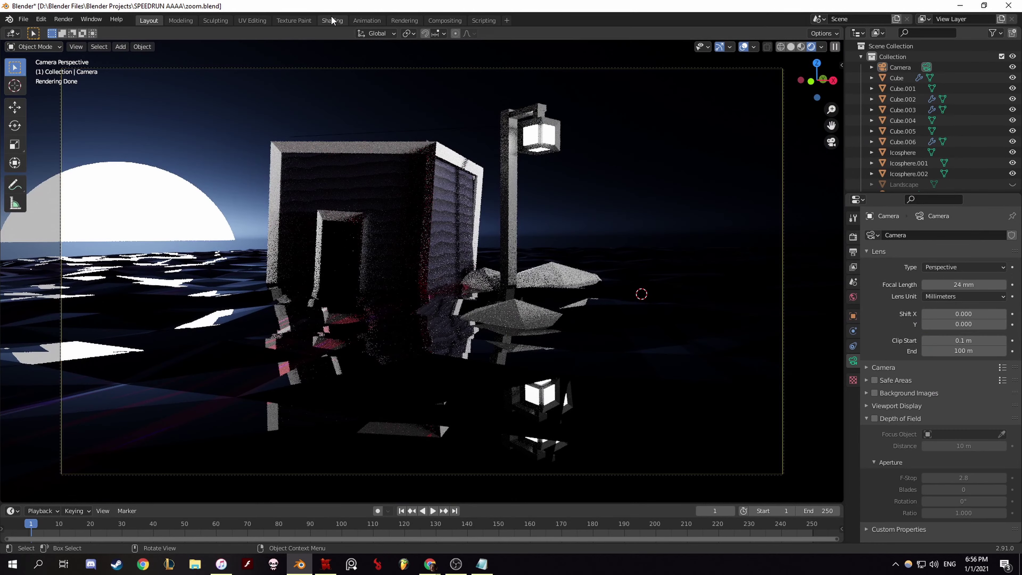
Step: In the Shading workspace, reconnect the marble cube's brightened colour to its Base Color
{"action": "left_click", "coordinate": [646, 231]}
{"action": "left_click", "coordinate": [332, 20]}
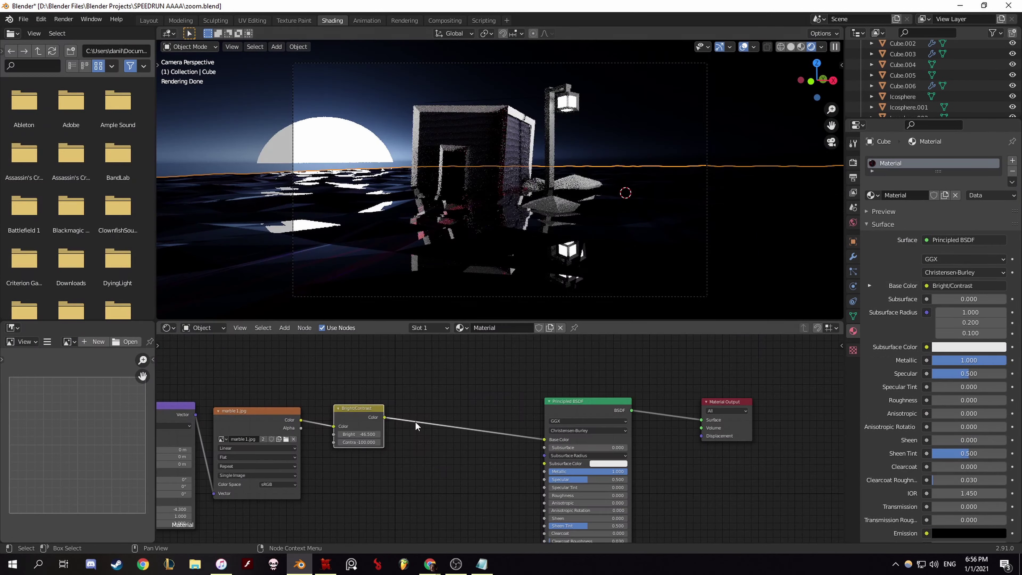
{"action": "left_click_drag", "start_coordinate": [543, 439], "coordinate": [466, 436]}
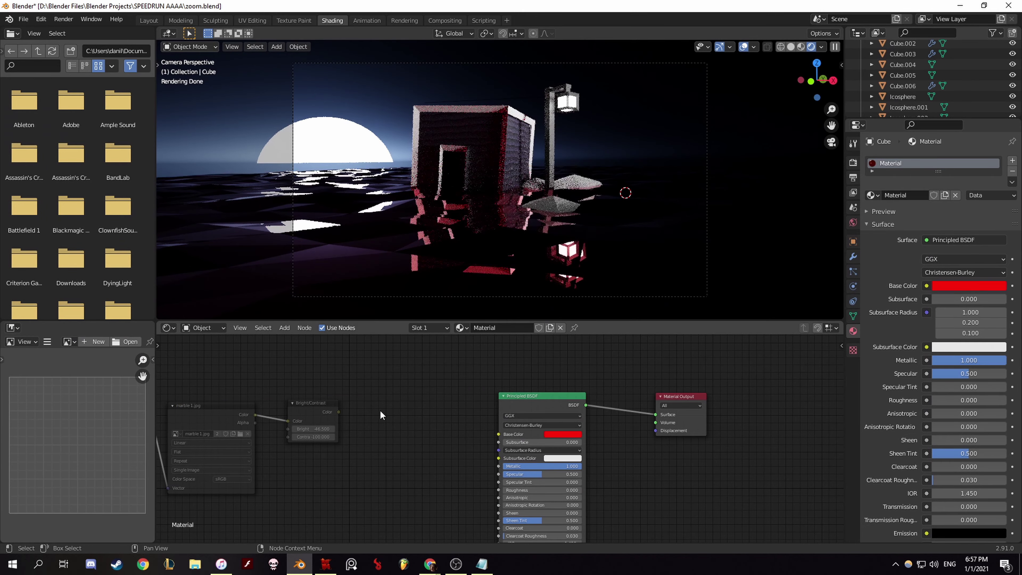
{"action": "left_click_drag", "start_coordinate": [339, 412], "coordinate": [499, 434]}
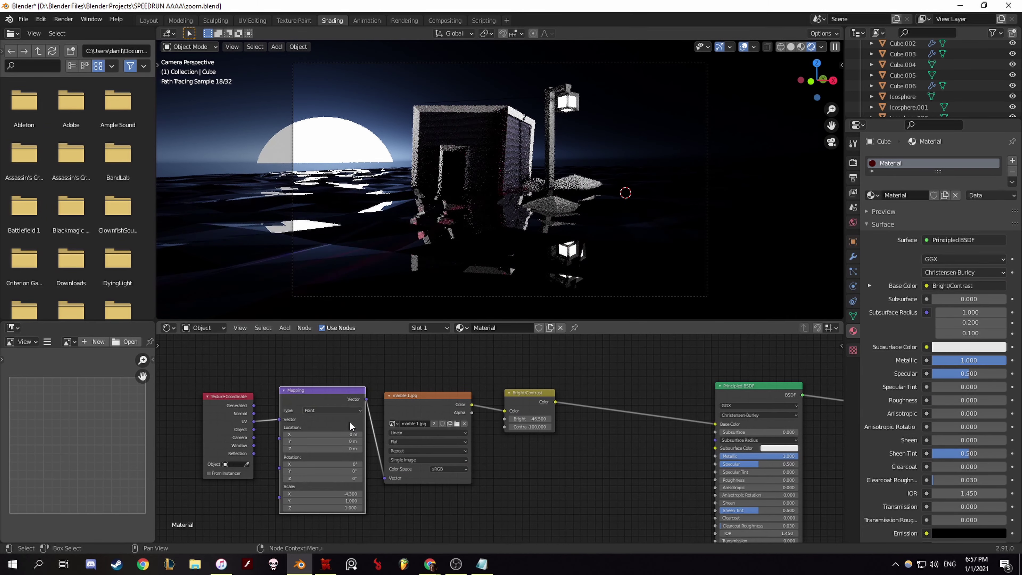
Step: Make the lamp box's emission colour pure red at strength 119
{"action": "left_click", "coordinate": [149, 21]}
{"action": "left_click", "coordinate": [902, 131]}
{"action": "left_click", "coordinate": [968, 333]}
{"action": "left_click_drag", "start_coordinate": [945, 259], "coordinate": [962, 247]}
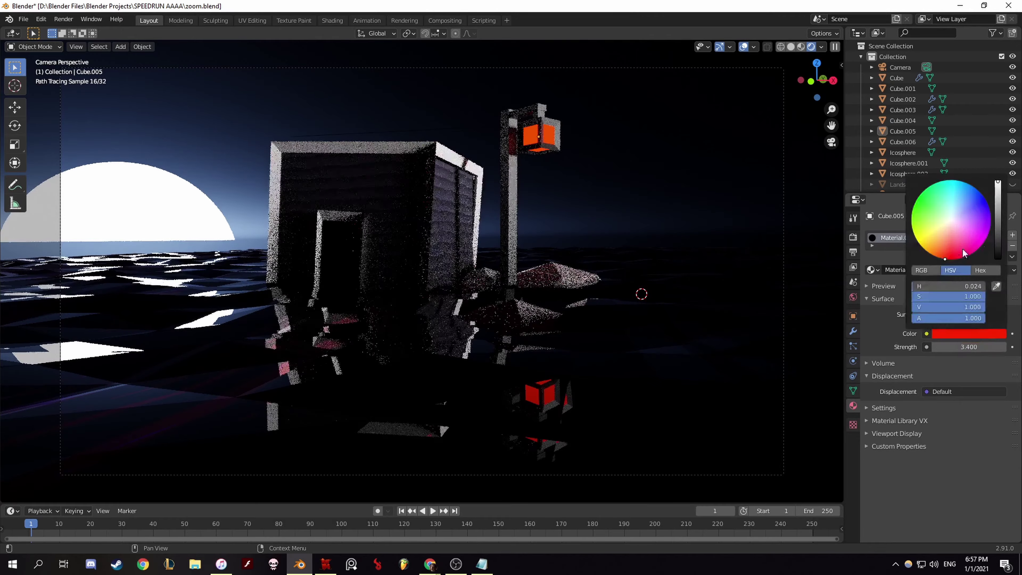
{"action": "left_click_drag", "start_coordinate": [952, 214], "coordinate": [950, 258]}
Step: Set the Sky Texture sun to 0.3° elevation, 23.7° size and -409° rotation
{"action": "left_click", "coordinate": [333, 20]}
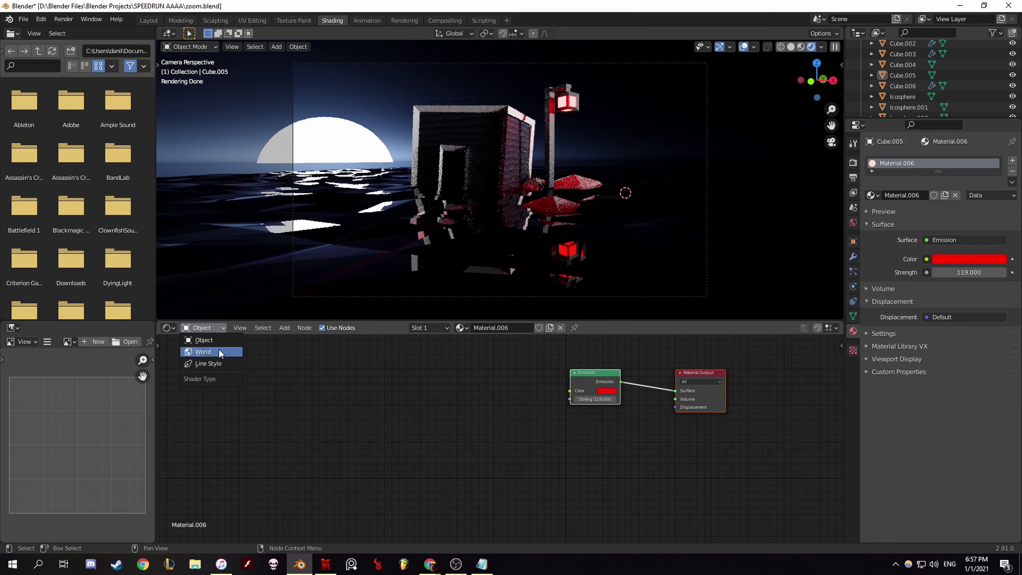
{"action": "mouse_move", "coordinate": [440, 467]}
{"action": "left_mouse_down"}
{"action": "mouse_move", "coordinate": [406, 468]}
{"action": "mouse_move", "coordinate": [440, 457]}
{"action": "mouse_move", "coordinate": [422, 468]}
{"action": "left_mouse_up"}
{"action": "left_click_drag", "start_coordinate": [435, 433], "coordinate": [450, 434]}
{"action": "left_click_drag", "start_coordinate": [433, 468], "coordinate": [426, 468]}
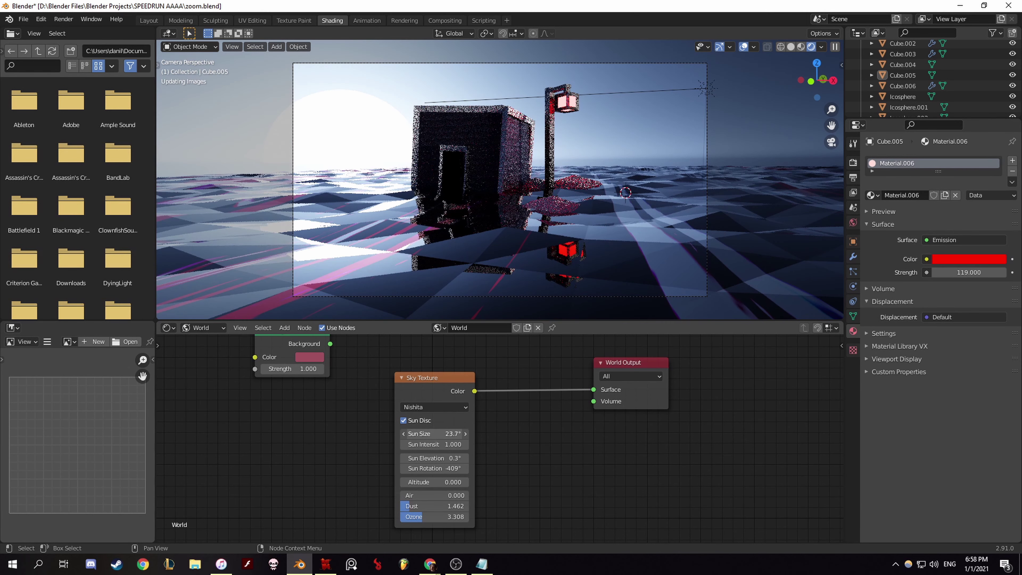
Step: Add a cube, scale it up over the scene and shift it along Y
{"action": "middle_click_drag", "start_coordinate": [692, 151], "coordinate": [664, 169]}
{"action": "key", "text": "shift+a"}
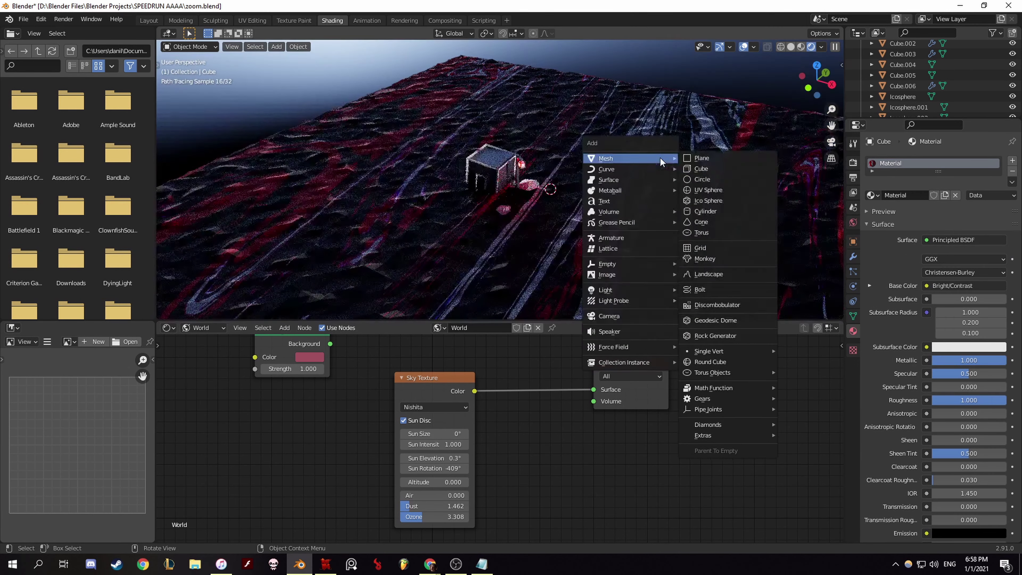
{"action": "left_click", "coordinate": [718, 187]}
{"action": "key", "text": "s"}
{"action": "key", "text": "Return"}
{"action": "scroll", "coordinate": [550, 189], "scroll_direction": "down", "scroll_amount": 5}
{"action": "key", "text": "KP_0"}
{"action": "key", "text": "g"}
{"action": "key", "text": "y"}
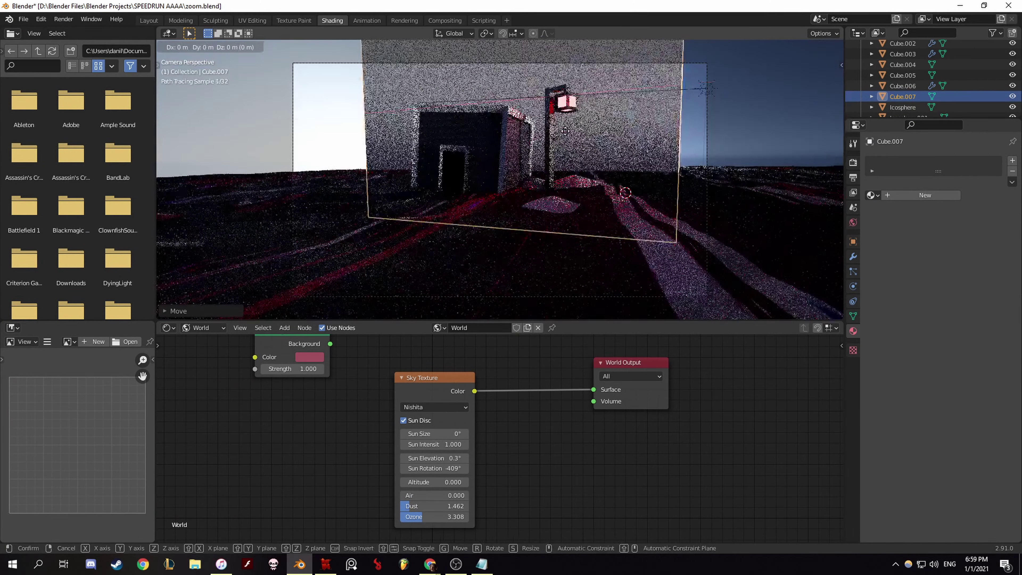
{"action": "left_click", "coordinate": [606, 309]}
Step: Give the cube a new material with no surface shader and a Principled Volume
{"action": "left_click", "coordinate": [924, 195]}
{"action": "left_click", "coordinate": [964, 239]}
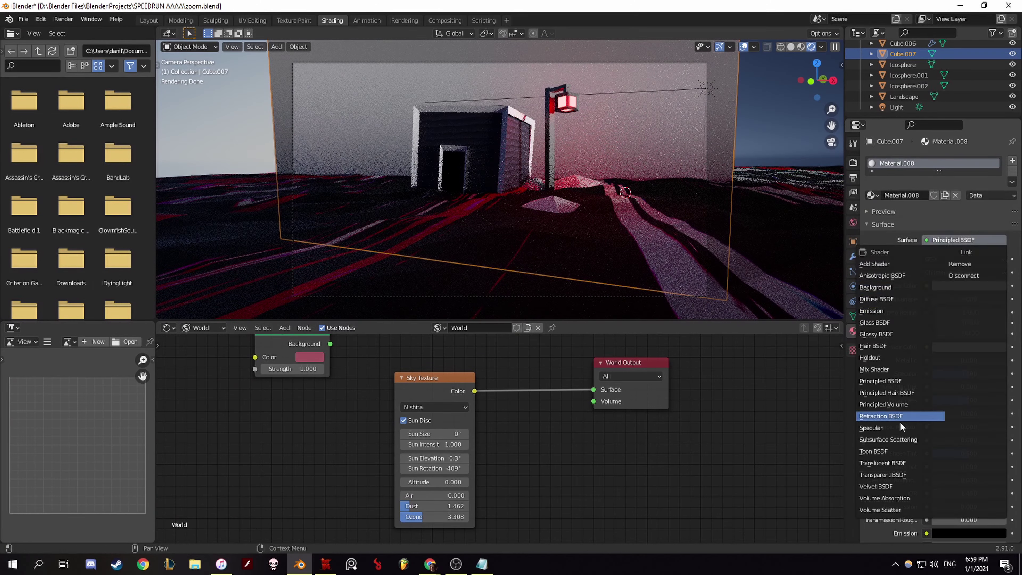
{"action": "left_click", "coordinate": [900, 417]}
{"action": "left_click", "coordinate": [899, 232]}
{"action": "left_click", "coordinate": [964, 253]}
{"action": "left_click", "coordinate": [971, 353]}
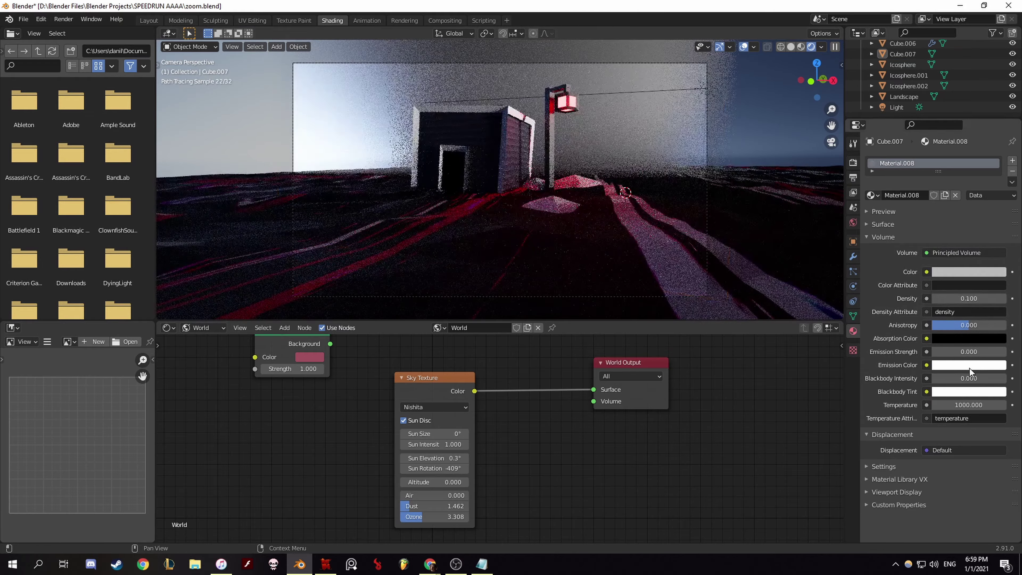
Step: Raise the fog cube vertically, after a cancelled move of the landscape
{"action": "left_click", "coordinate": [589, 155]}
{"action": "key", "text": "g"}
{"action": "key", "text": "x"}
{"action": "right_click", "coordinate": [737, 173]}
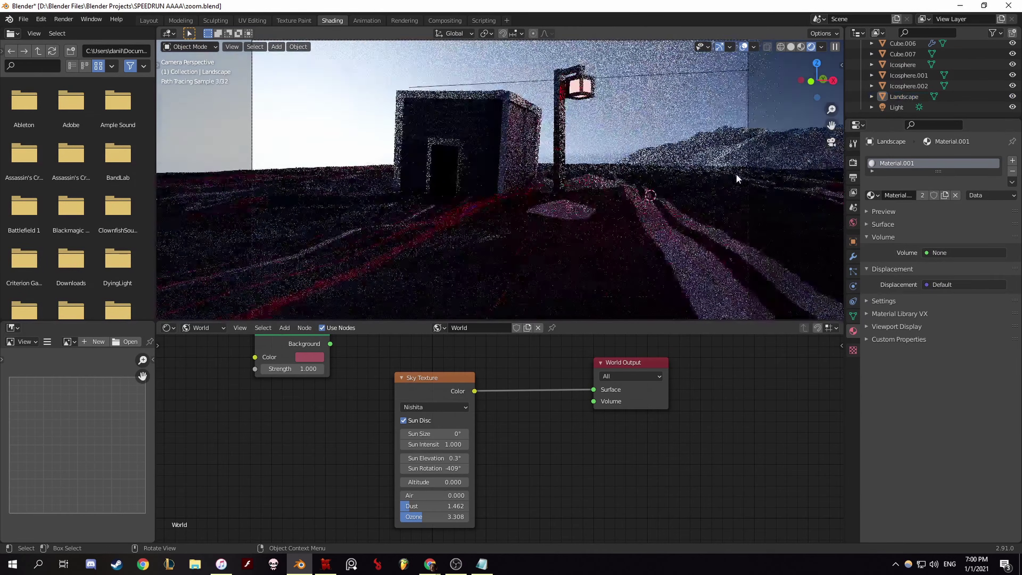
{"action": "left_click", "coordinate": [747, 116]}
{"action": "key", "text": "g"}
{"action": "key", "text": "z"}
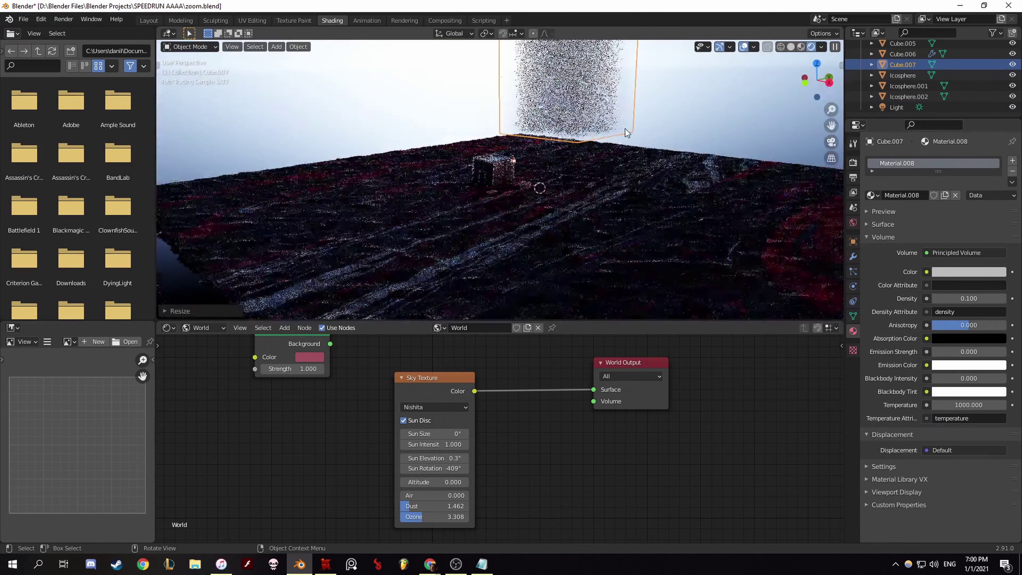
{"action": "left_click", "coordinate": [539, 93]}
{"action": "type", "text": "0.01"}
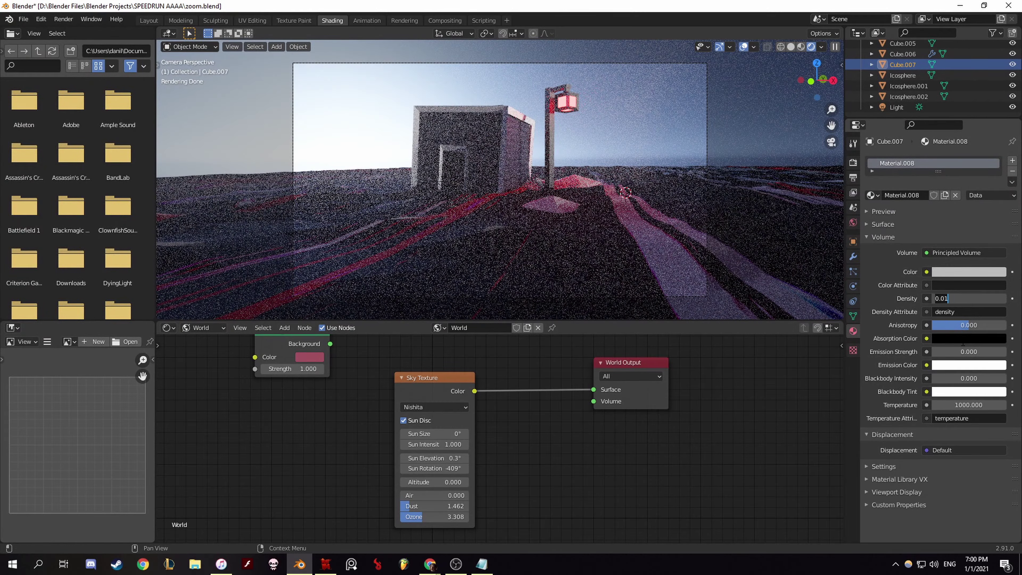
Step: Set the fog's volume density to 0.005
{"action": "key", "text": "BackSpace"}
{"action": "type", "text": "05"}
{"action": "key", "text": "Return"}
{"action": "left_click", "coordinate": [576, 200]}
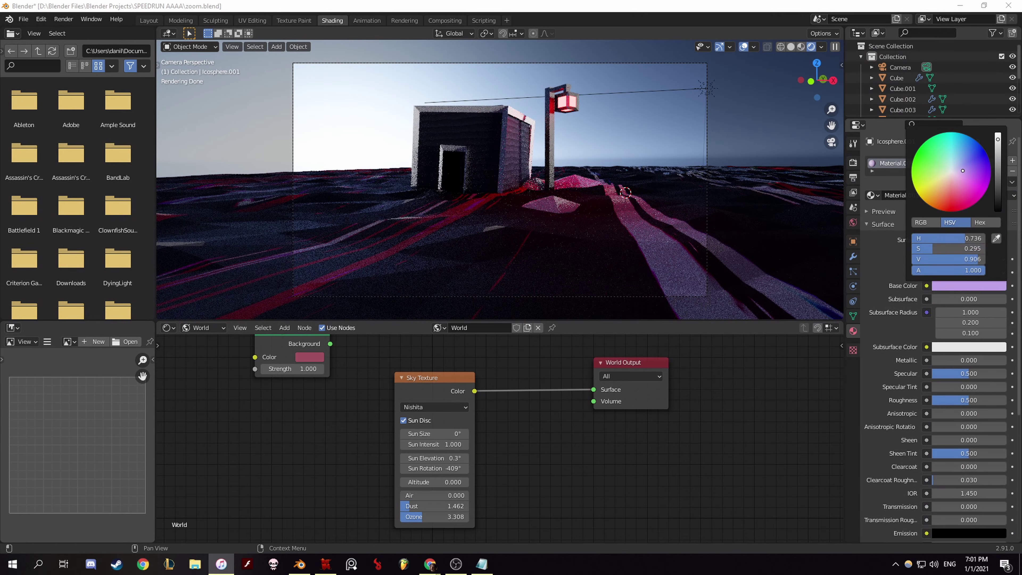
Step: Assign the rock the shared Material.009 and make its base colour near white
{"action": "left_click", "coordinate": [871, 194]}
{"action": "left_click", "coordinate": [968, 285]}
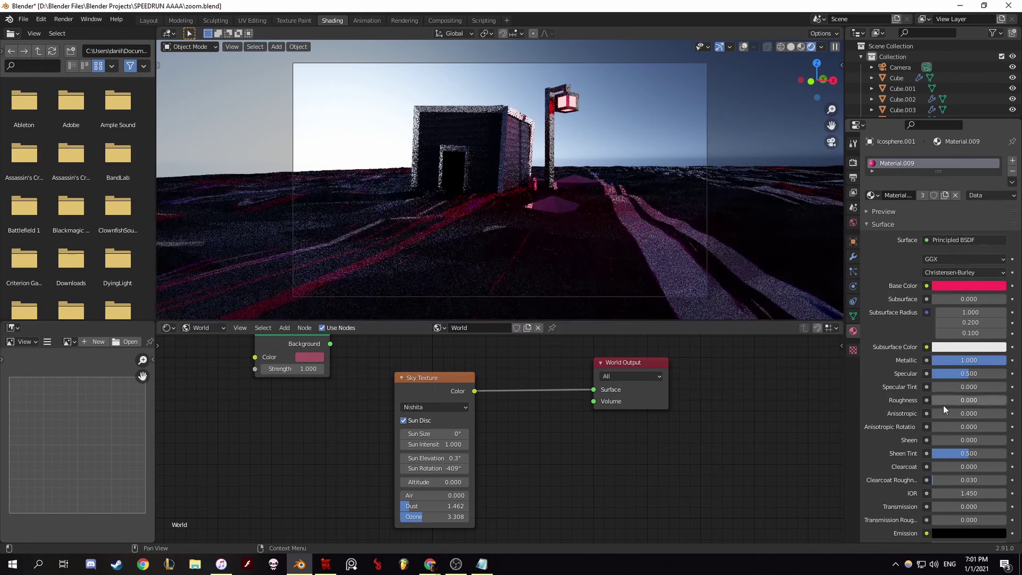
{"action": "left_click", "coordinate": [969, 285]}
{"action": "left_click", "coordinate": [950, 185]}
{"action": "left_click", "coordinate": [968, 285]}
{"action": "left_click", "coordinate": [950, 205]}
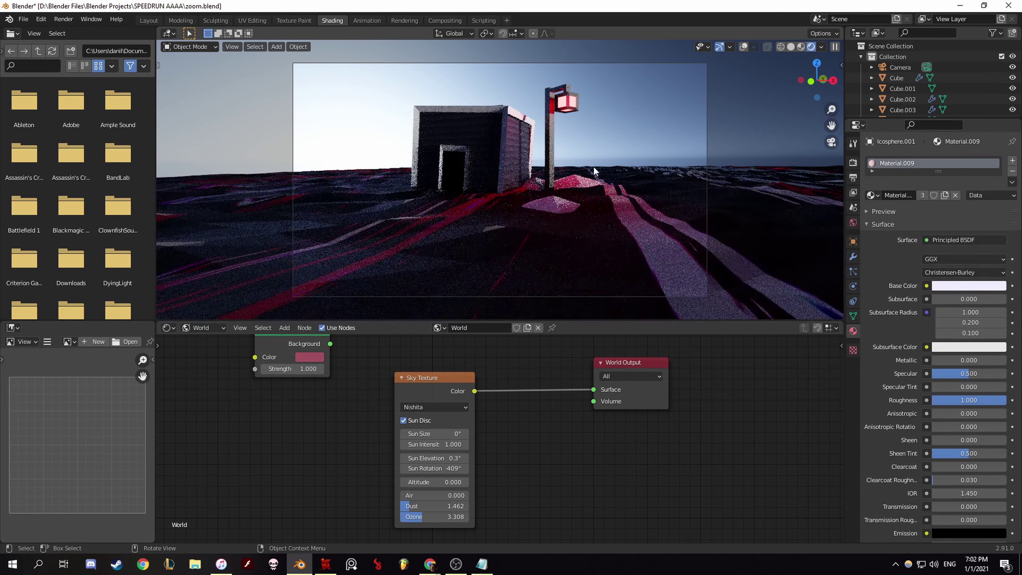
{"action": "key", "text": "shift+a"}
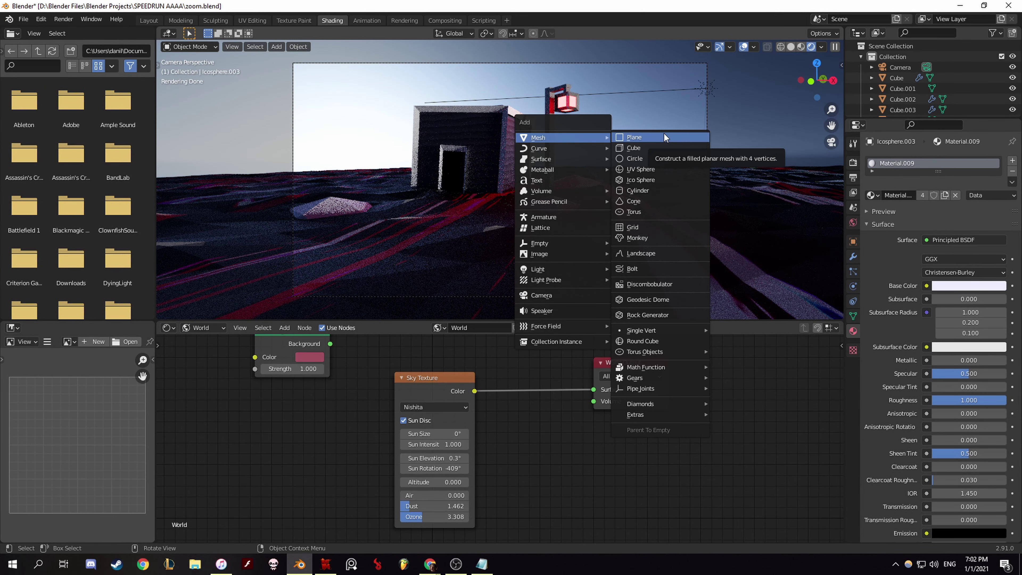
Step: Add a plane and place it in front of the hut's doorway
{"action": "left_click", "coordinate": [664, 133]}
{"action": "mouse_move", "coordinate": [663, 133]}
{"action": "middle_mouse_down"}
{"action": "mouse_move", "coordinate": [472, 221]}
{"action": "mouse_move", "coordinate": [495, 205]}
{"action": "middle_mouse_up"}
{"action": "scroll", "coordinate": [472, 221], "scroll_direction": "up", "scroll_amount": 3}
{"action": "key", "text": "g"}
{"action": "left_click", "coordinate": [442, 232]}
{"action": "key", "text": "KP_0"}
{"action": "scroll", "coordinate": [492, 211], "scroll_direction": "up", "scroll_amount": 3}
{"action": "scroll", "coordinate": [495, 205], "scroll_direction": "down", "scroll_amount": 3}
{"action": "scroll", "coordinate": [452, 217], "scroll_direction": "down", "scroll_amount": 3}
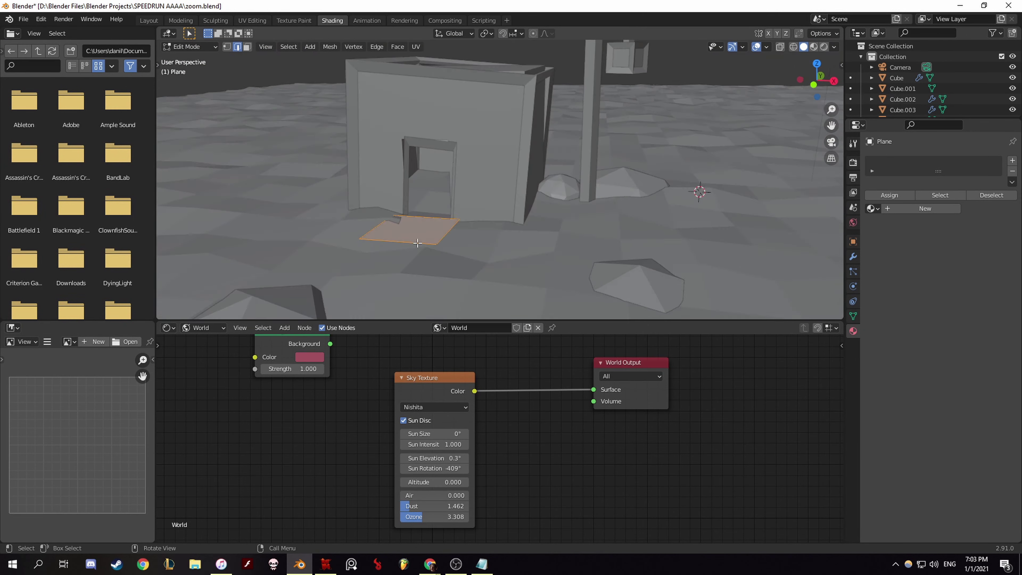
Step: Extrude and move the plane's edges into a zig-zag path strip from the door
{"action": "key", "text": "g"}
{"action": "key", "text": "x"}
{"action": "middle_click_drag", "start_coordinate": [411, 283], "coordinate": [364, 284]}
{"action": "key", "text": "g"}
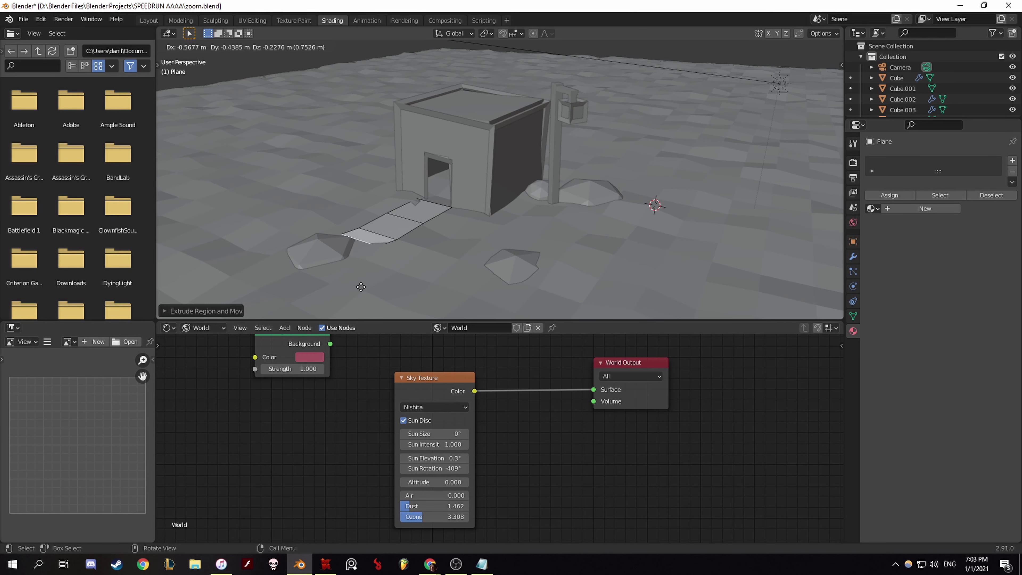
{"action": "left_click", "coordinate": [385, 43]}
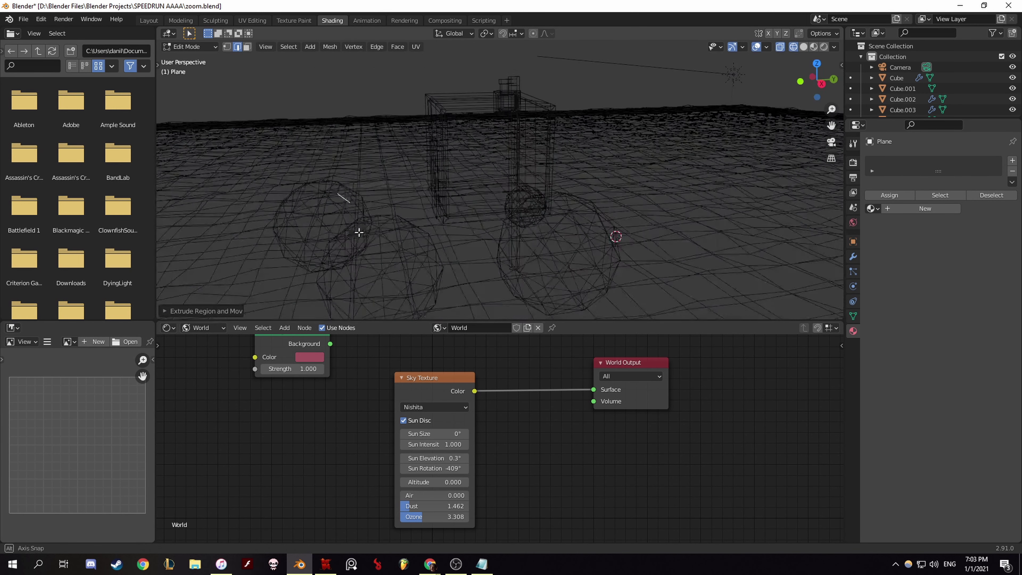
{"action": "middle_click_drag", "start_coordinate": [386, 44], "coordinate": [557, 246]}
{"action": "left_click", "coordinate": [658, 245]}
{"action": "middle_click_drag", "start_coordinate": [658, 246], "coordinate": [590, 265]}
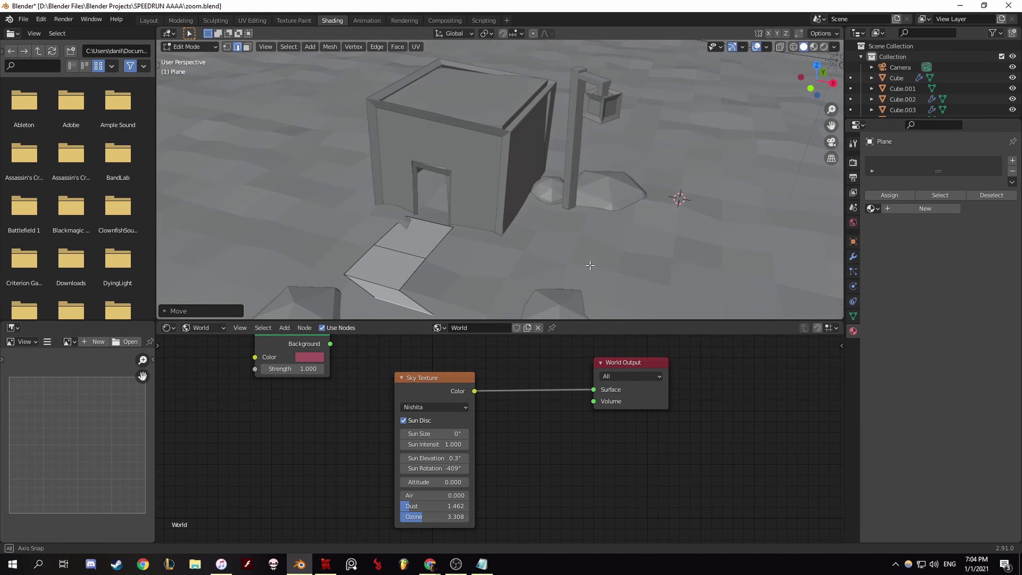
{"action": "middle_click_drag", "start_coordinate": [461, 252], "coordinate": [473, 242]}
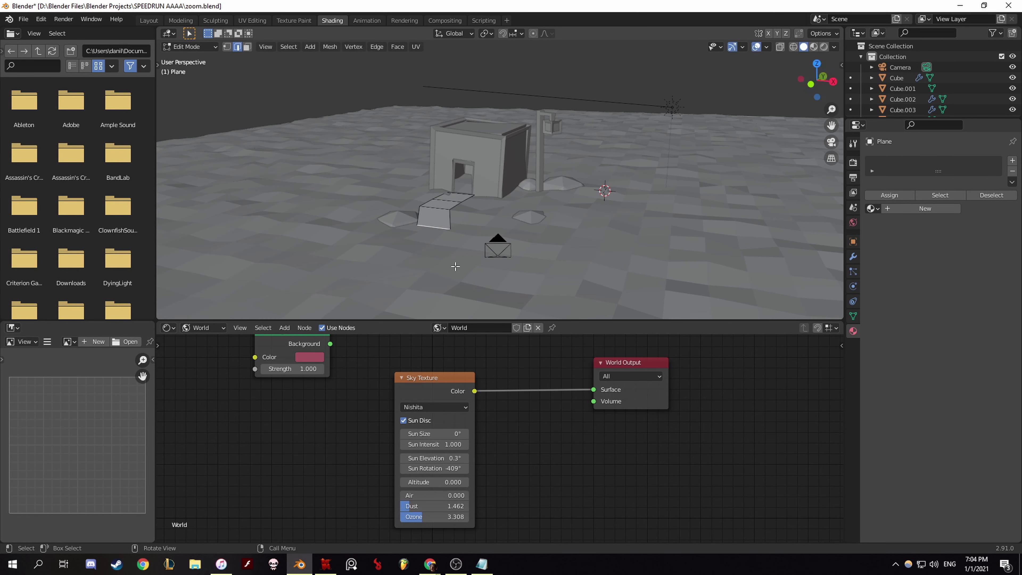
{"action": "left_click", "coordinate": [448, 296]}
{"action": "middle_click_drag", "start_coordinate": [447, 297], "coordinate": [437, 276]}
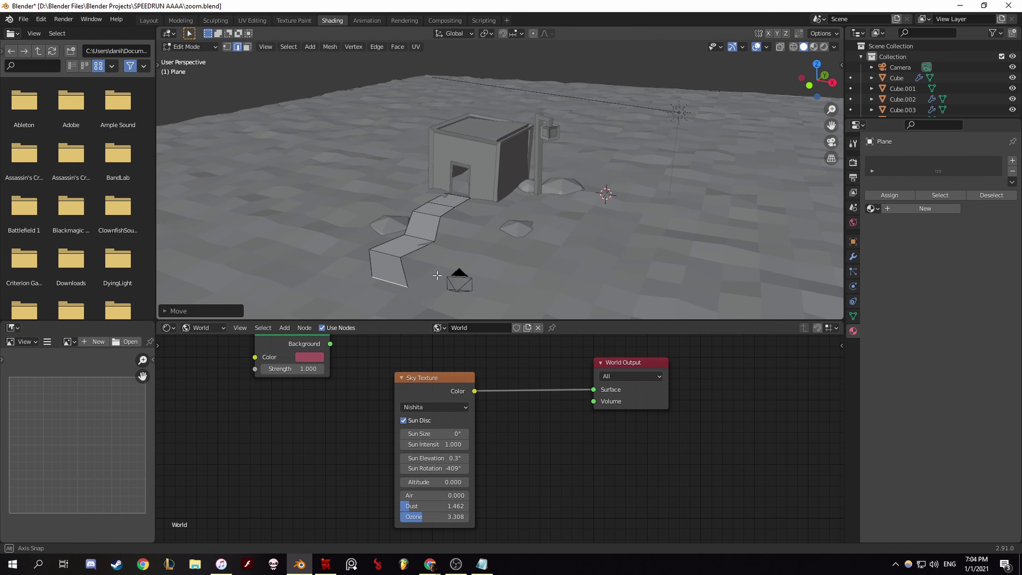
{"action": "middle_click_drag", "start_coordinate": [304, 108], "coordinate": [465, 202]}
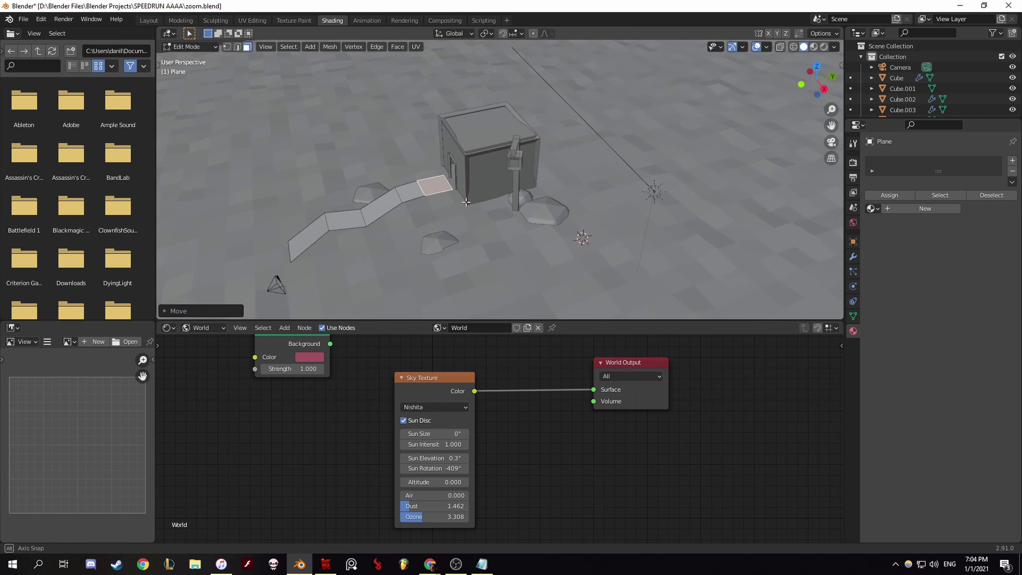
{"action": "left_click", "coordinate": [492, 174]}
{"action": "key", "text": "KP_0"}
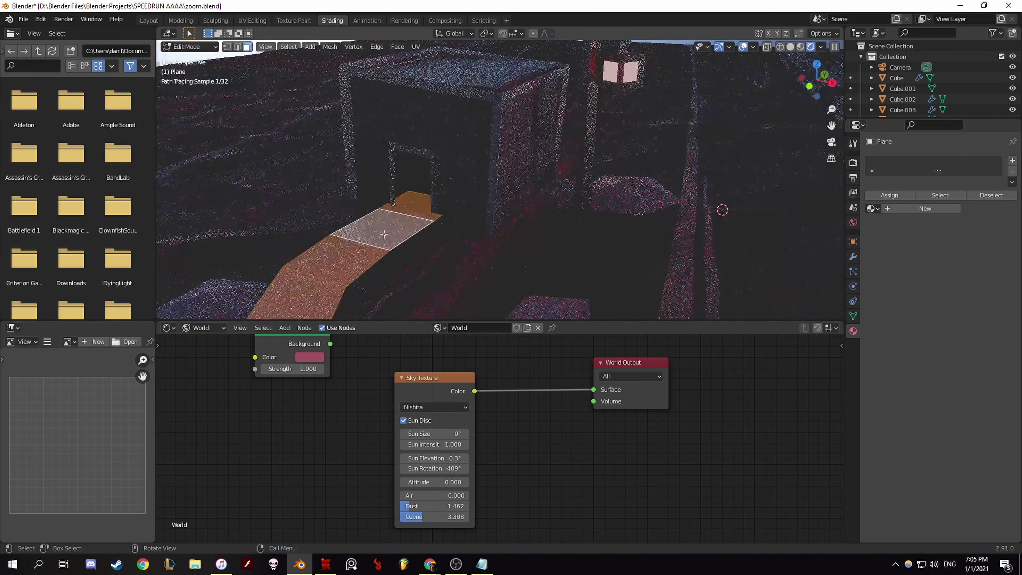
Step: Add a Displace modifier with a Clouds texture to the path
{"action": "left_click", "coordinate": [852, 257]}
{"action": "left_click", "coordinate": [939, 160]}
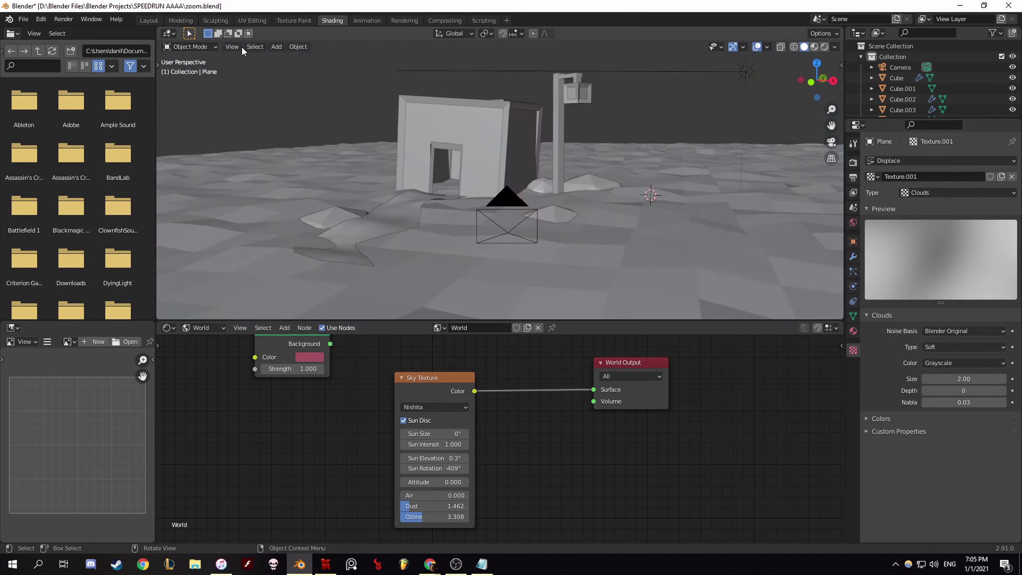
{"action": "left_click", "coordinate": [148, 21]}
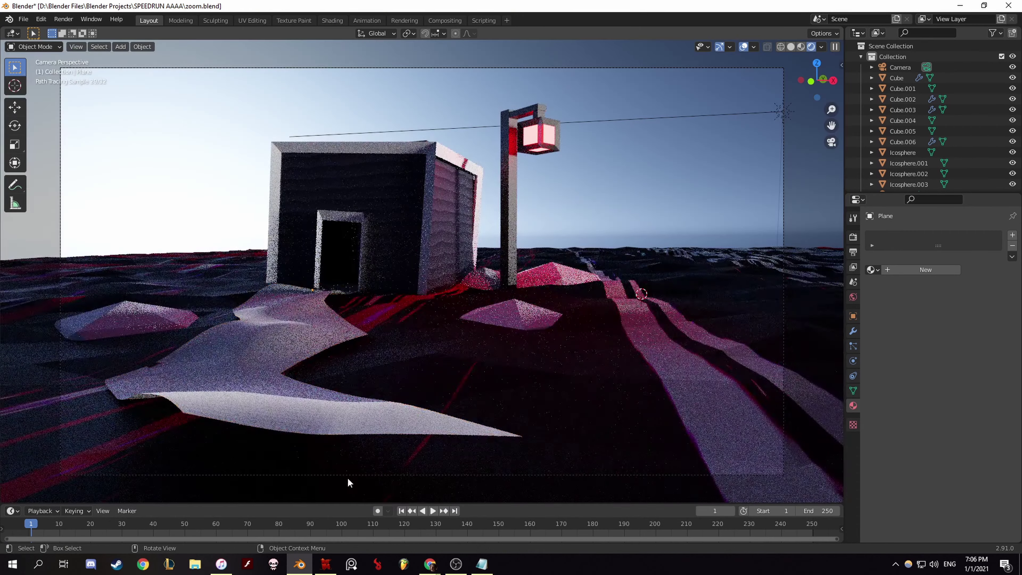
Step: Give the path a new dark red material with roughness 1.0 and shift it along X
{"action": "left_click", "coordinate": [925, 270]}
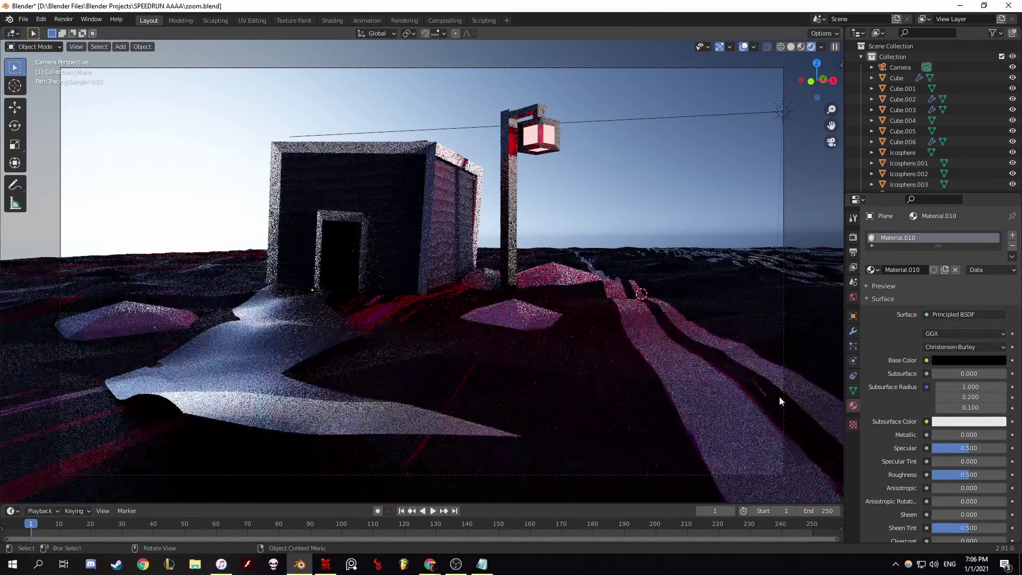
{"action": "left_click", "coordinate": [968, 359]}
{"action": "left_click", "coordinate": [982, 258]}
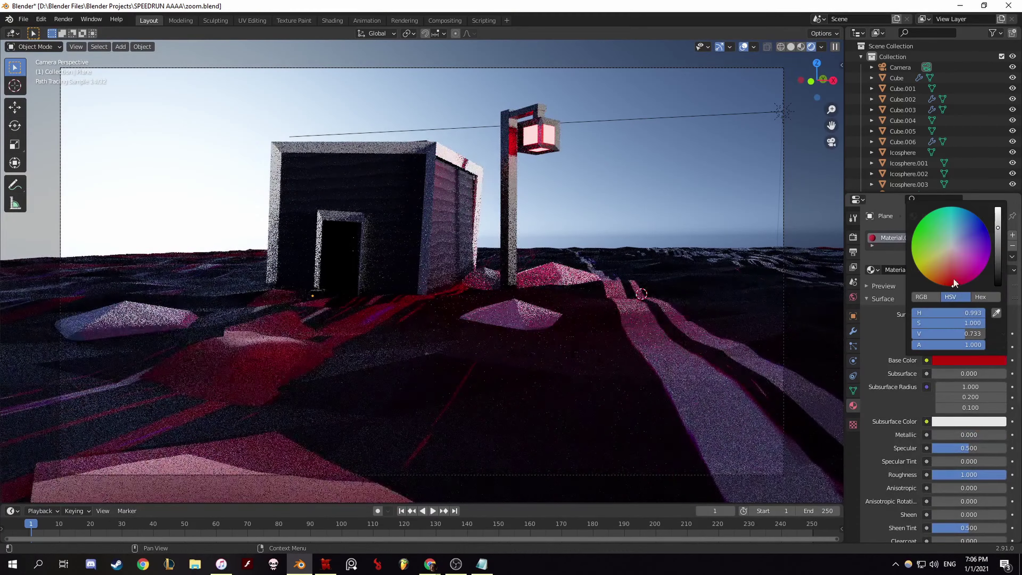
{"action": "left_click_drag", "start_coordinate": [968, 474], "coordinate": [1013, 474]}
{"action": "key", "text": "g"}
{"action": "key", "text": "x"}
{"action": "left_click", "coordinate": [414, 325]}
Step: Adjust the path plane's height along the vertical axis
{"action": "left_click", "coordinate": [462, 242]}
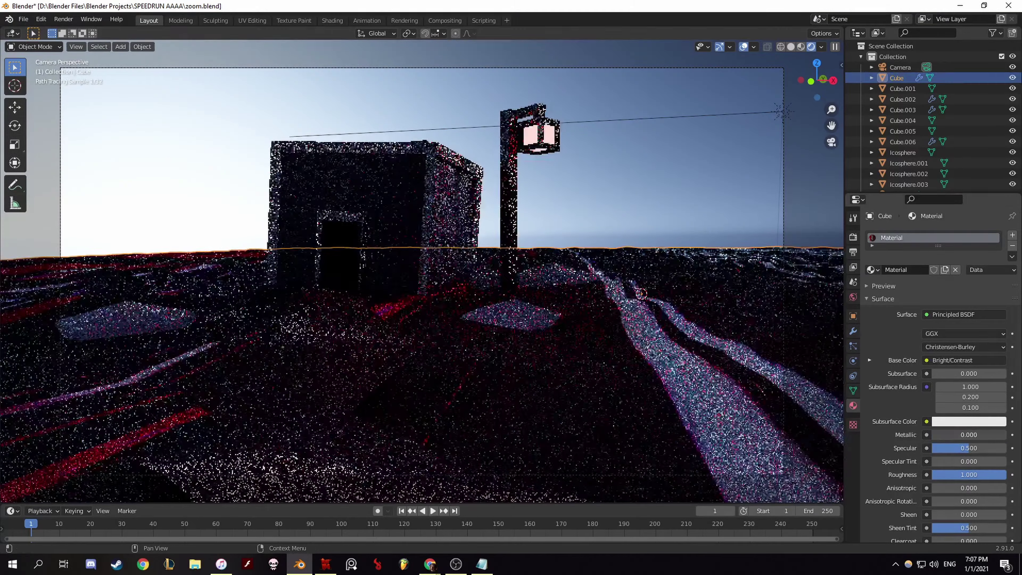
{"action": "left_click", "coordinate": [869, 373]}
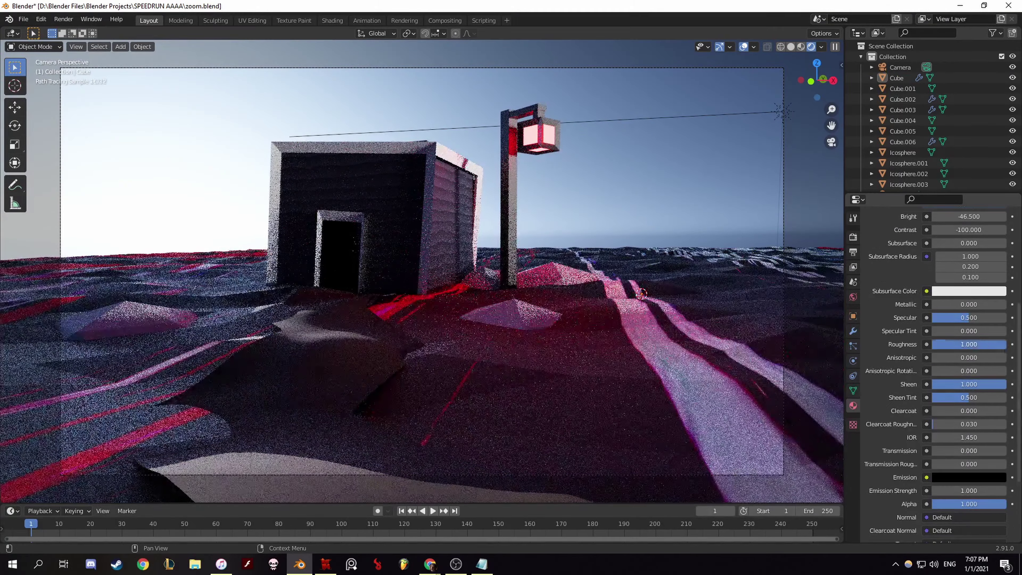
{"action": "left_click", "coordinate": [344, 355]}
{"action": "key", "text": "g"}
{"action": "key", "text": "z"}
{"action": "left_click", "coordinate": [344, 355]}
Step: Add a Subdivision Surface modifier to smooth the path
{"action": "left_click", "coordinate": [852, 330]}
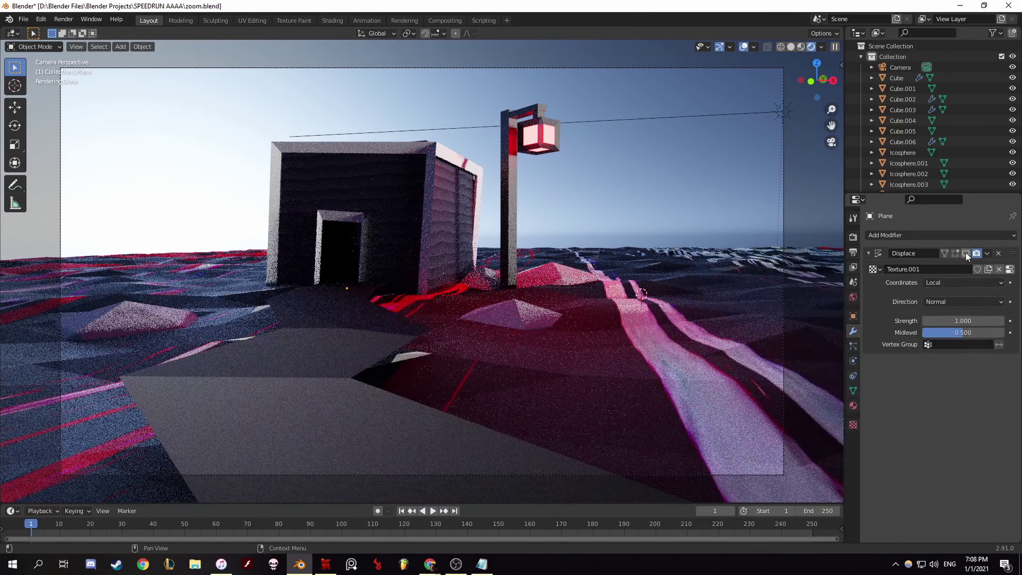
{"action": "left_click", "coordinate": [937, 234]}
{"action": "left_click", "coordinate": [805, 404]}
Step: Recolour the path cyan and link its BSDF into the mix shader
{"action": "left_click", "coordinate": [853, 405]}
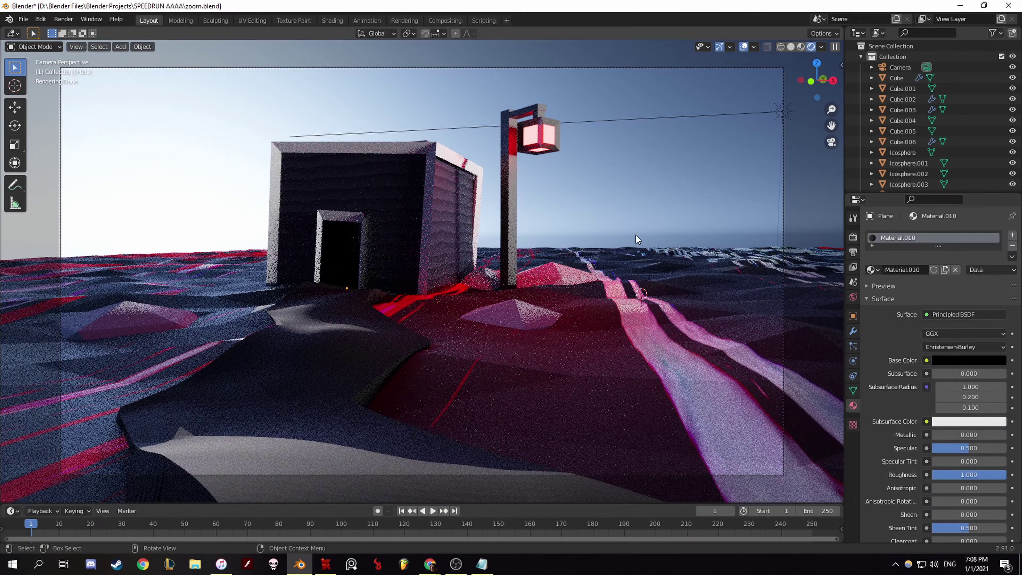
{"action": "left_click", "coordinate": [969, 360]}
{"action": "left_click", "coordinate": [955, 217]}
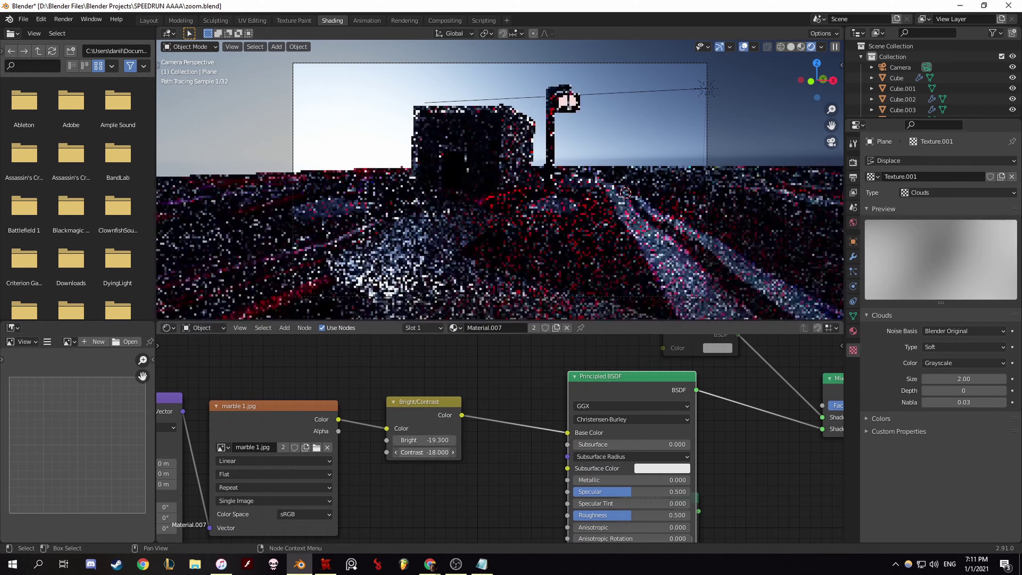
{"action": "left_click_drag", "start_coordinate": [227, 405], "coordinate": [616, 458]}
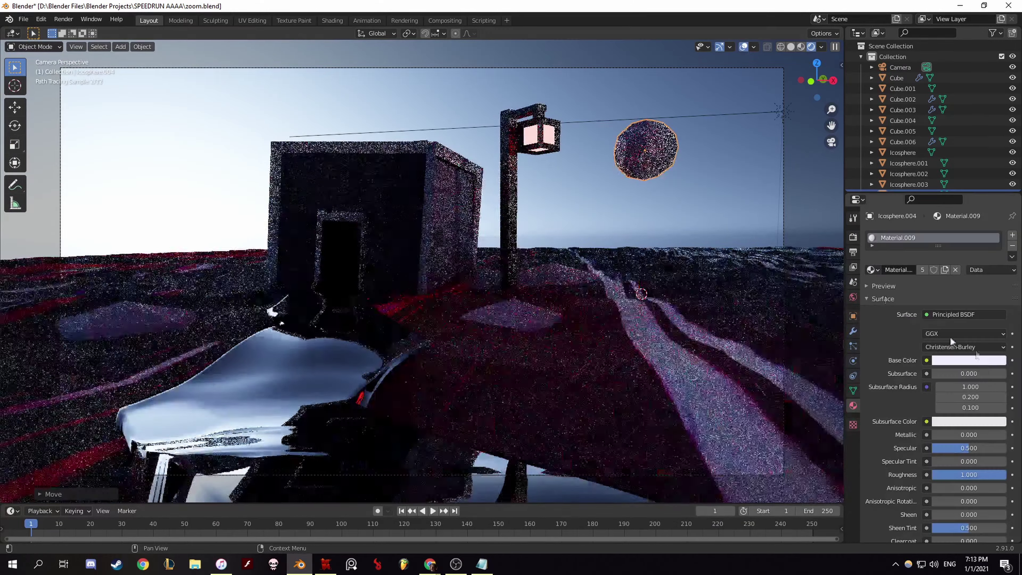
Step: Give the icosphere a Principled Volume material and flatten it along Z
{"action": "left_click", "coordinate": [900, 377]}
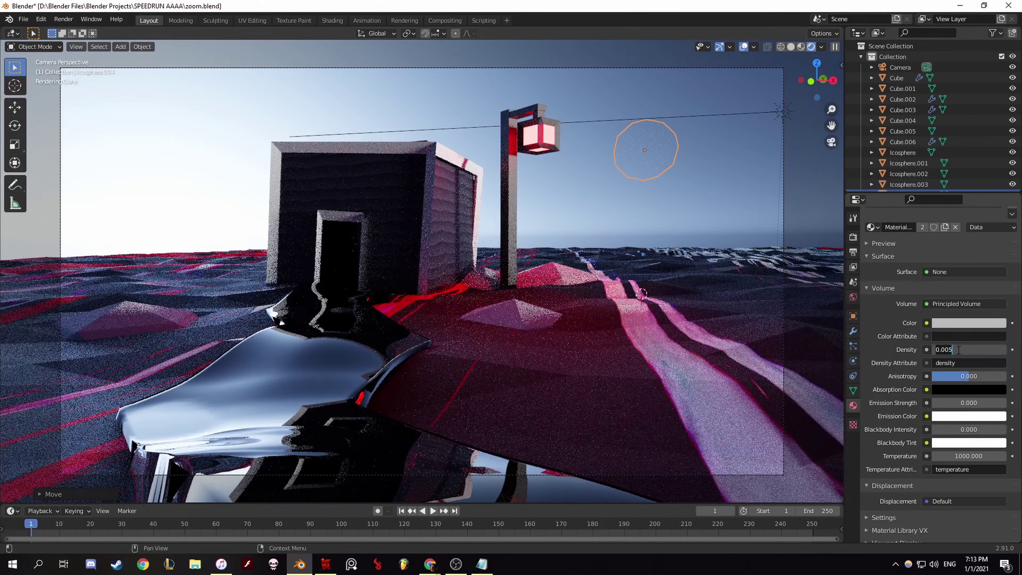
{"action": "key", "text": "s"}
{"action": "key", "text": "z"}
{"action": "left_click", "coordinate": [700, 156]}
{"action": "key", "text": "z"}
{"action": "middle_click_drag", "start_coordinate": [667, 158], "coordinate": [710, 180]}
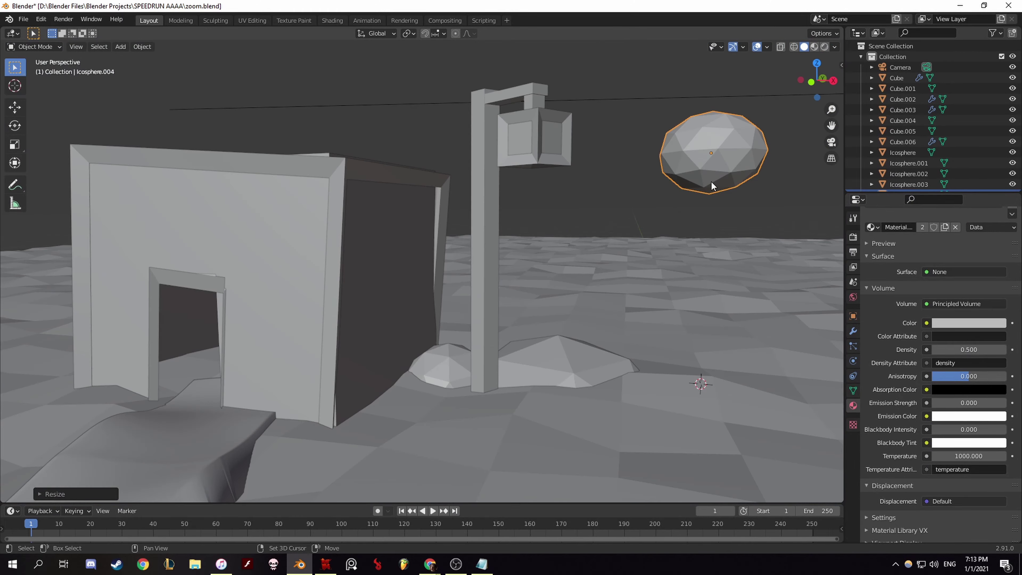
{"action": "key", "text": "Tab"}
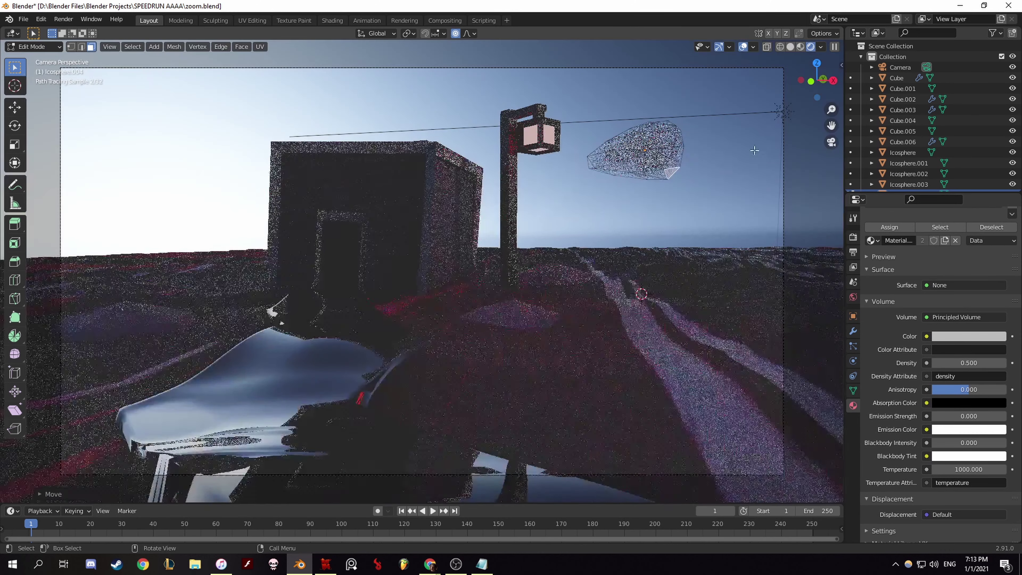
Step: Duplicate the cloud several times across the sky, rotating copies and deleting the oversized one
{"action": "key", "text": "shift+d"}
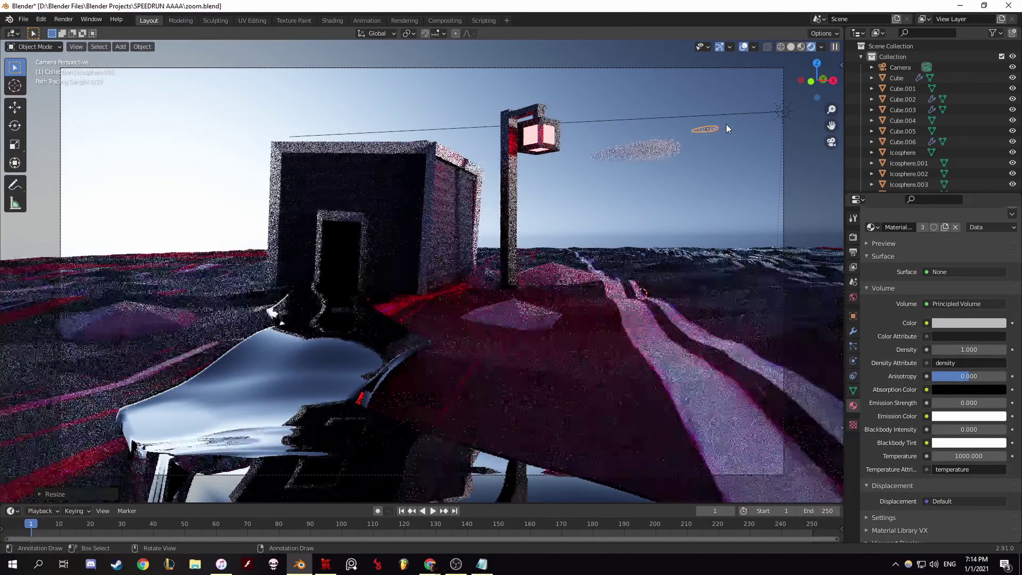
{"action": "key", "text": "r"}
{"action": "key", "text": "y"}
{"action": "left_click", "coordinate": [751, 117]}
{"action": "key", "text": "shift+d"}
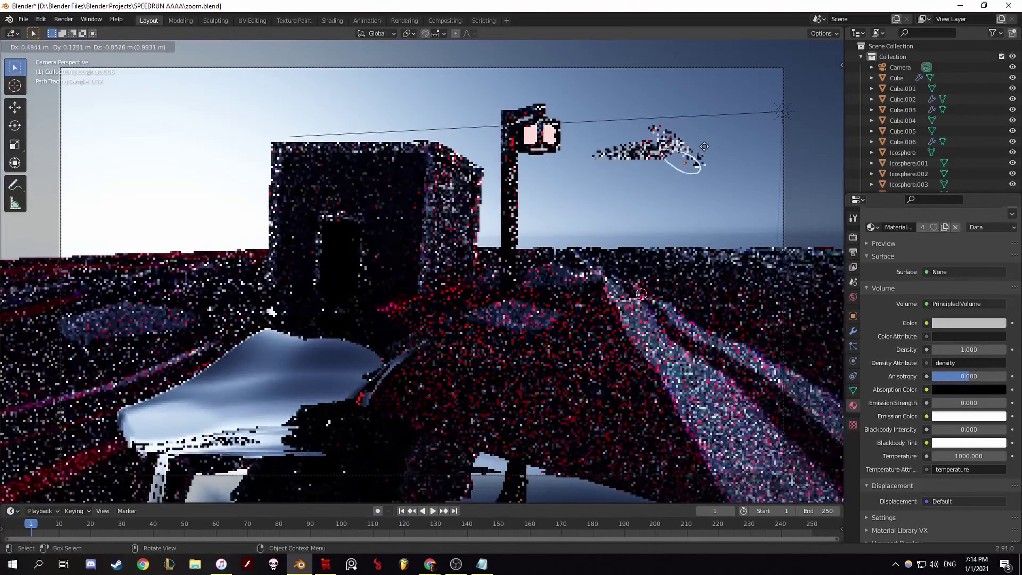
{"action": "left_click", "coordinate": [650, 155]}
{"action": "key", "text": "shift+d"}
{"action": "left_click", "coordinate": [154, 155]}
{"action": "key", "text": "shift+d"}
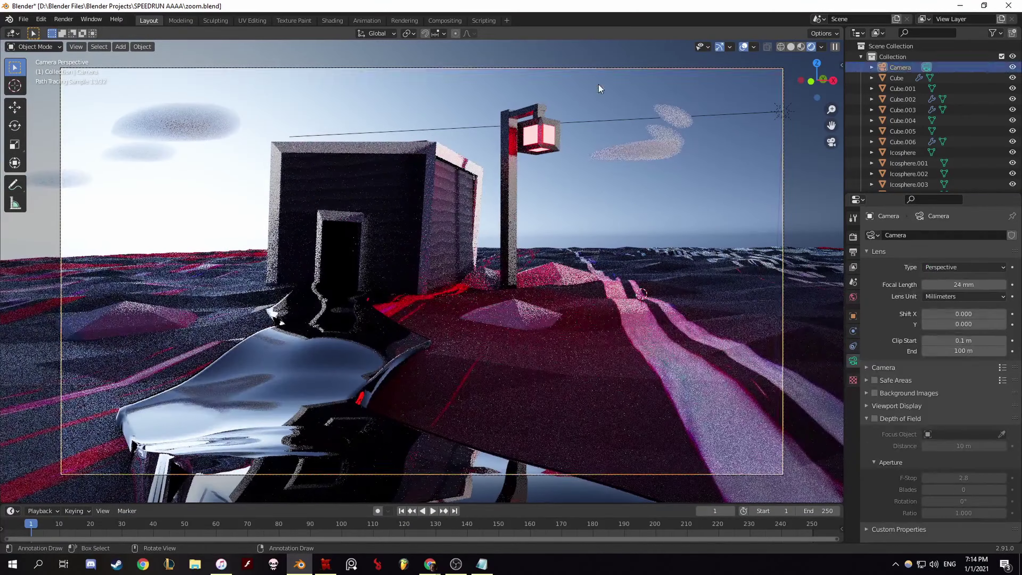
{"action": "key", "text": "s"}
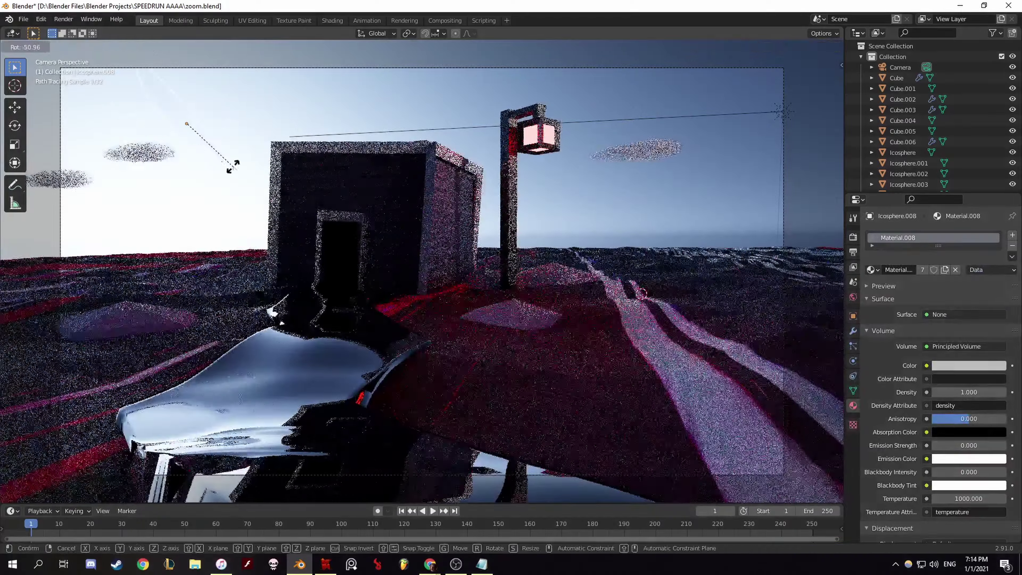
{"action": "left_click", "coordinate": [345, 213]}
{"action": "key", "text": "Delete"}
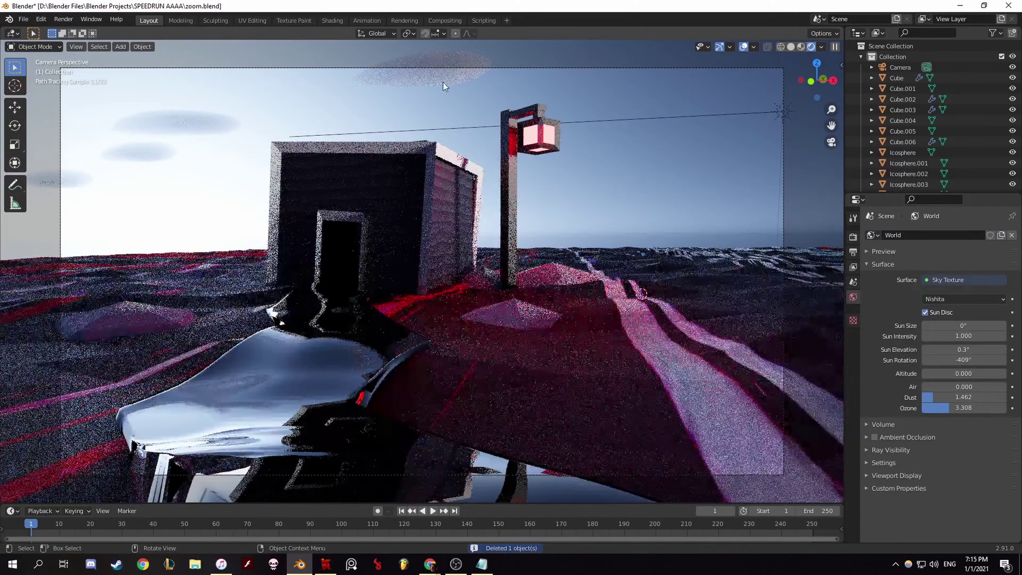
Step: Select the foreground hill and left pyramid rock, cancelling an attempted hill resize
{"action": "left_click", "coordinate": [510, 286]}
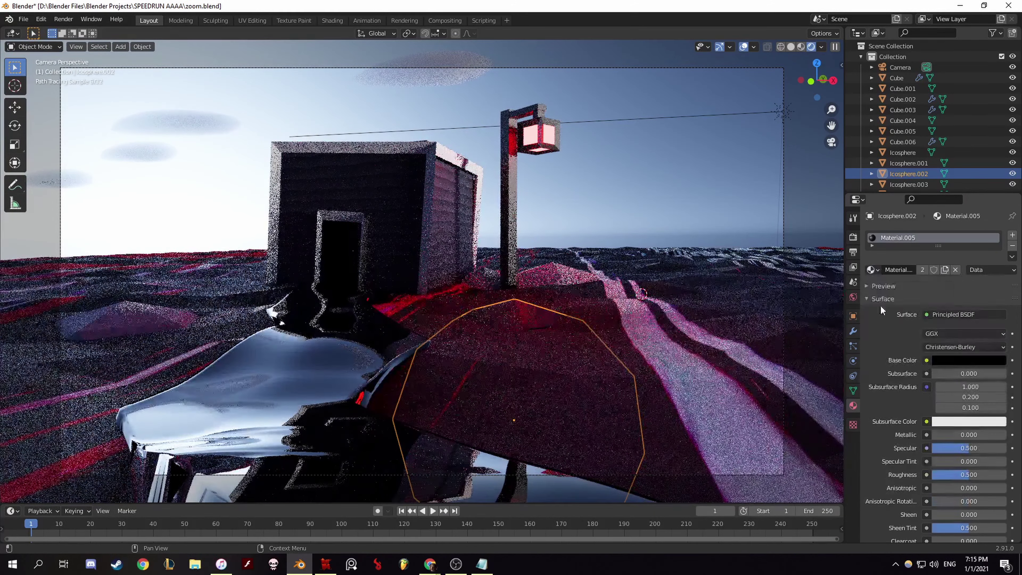
{"action": "key", "text": "s"}
{"action": "right_click", "coordinate": [621, 192]}
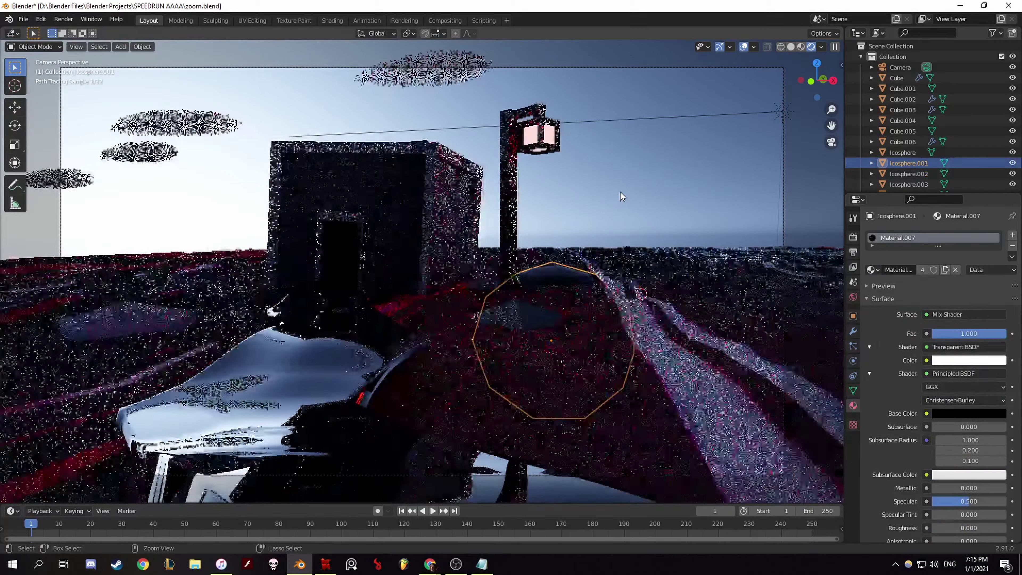
{"action": "left_click", "coordinate": [158, 296]}
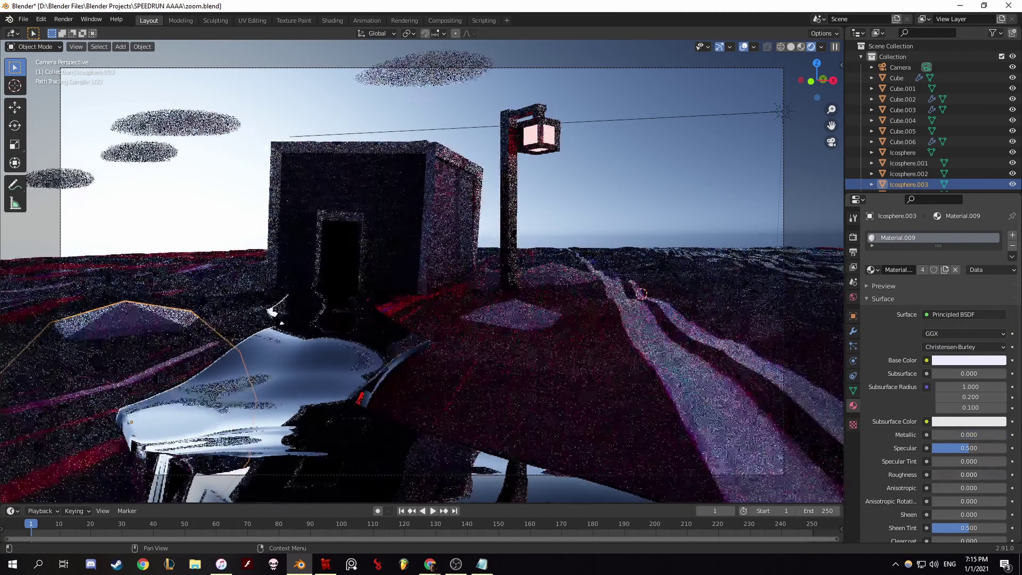
Step: Make the path plane matte at 0.73 roughness, flat-shaded, with a white base colour
{"action": "left_click", "coordinate": [241, 382]}
{"action": "left_click_drag", "start_coordinate": [941, 400], "coordinate": [985, 399]}
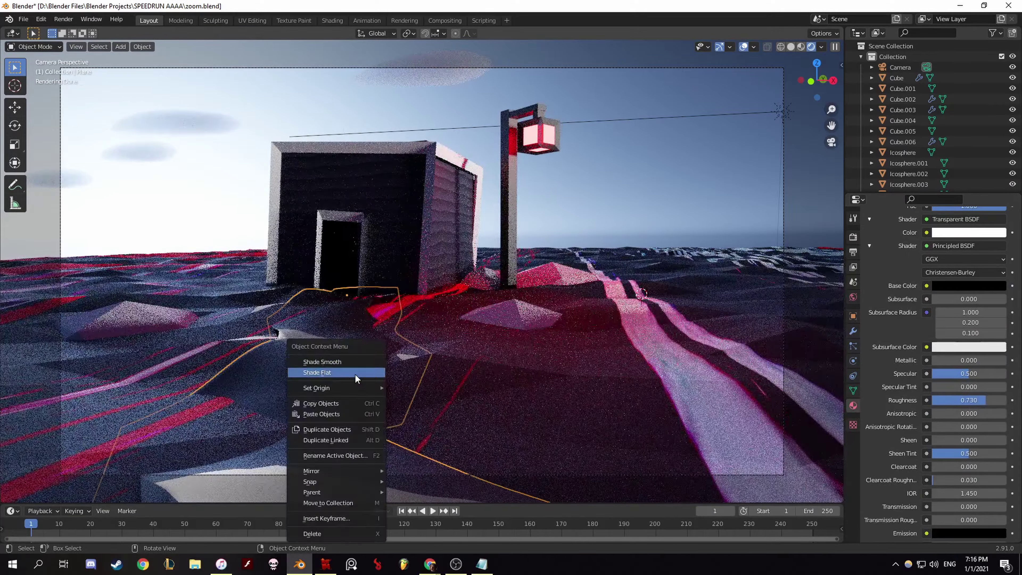
{"action": "left_click", "coordinate": [355, 374]}
{"action": "scroll", "coordinate": [937, 322], "scroll_direction": "up", "scroll_amount": 8}
{"action": "left_click", "coordinate": [968, 413]}
{"action": "left_click_drag", "start_coordinate": [998, 362], "coordinate": [997, 290]}
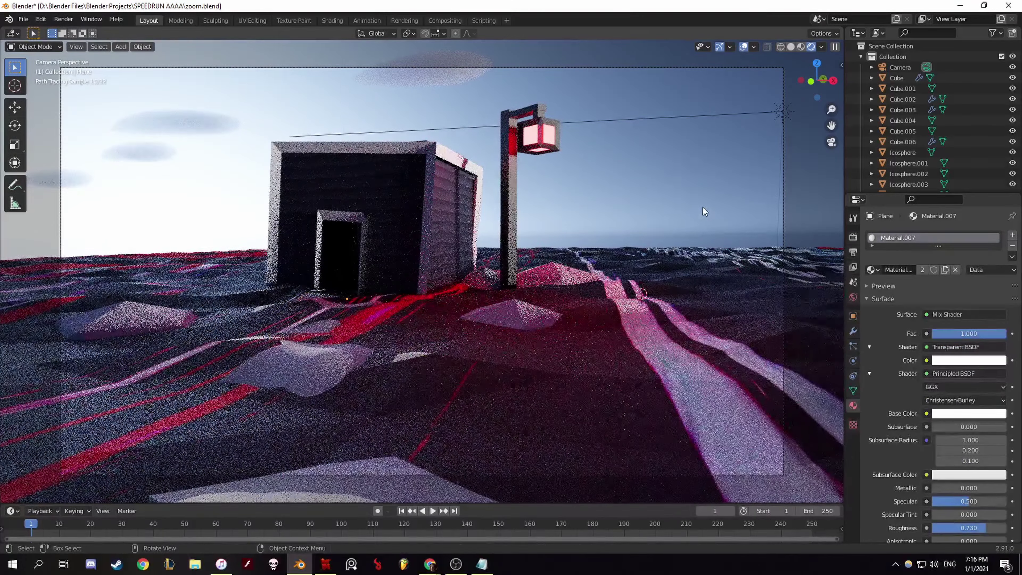
Step: Change the lamp cube's emission colour to white after trying green and cyan
{"action": "left_click", "coordinate": [537, 133]}
{"action": "left_click", "coordinate": [969, 333]}
{"action": "left_click_drag", "start_coordinate": [966, 238], "coordinate": [932, 214]}
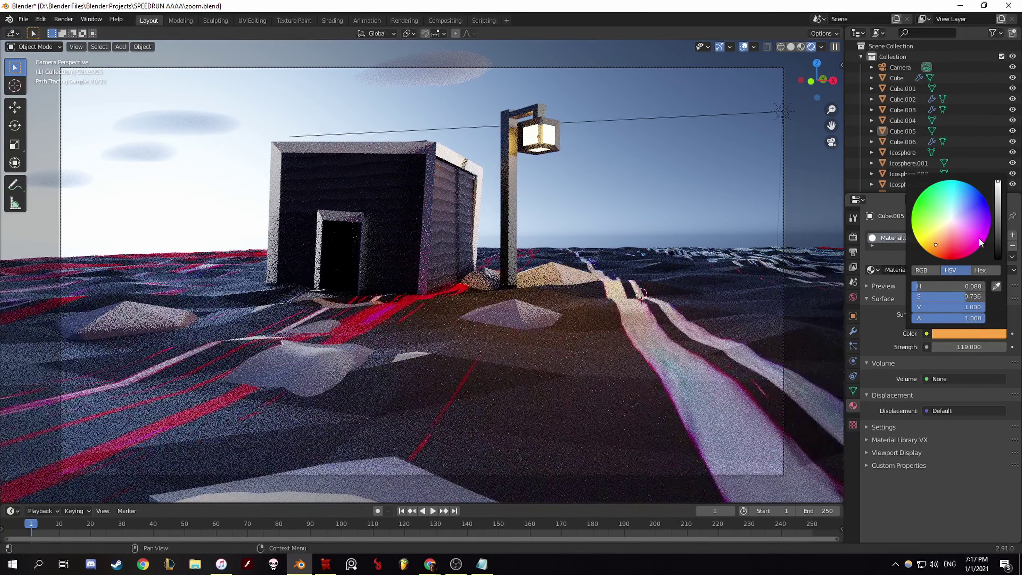
{"action": "left_click_drag", "start_coordinate": [971, 285], "coordinate": [921, 286]}
{"action": "left_click", "coordinate": [968, 333]}
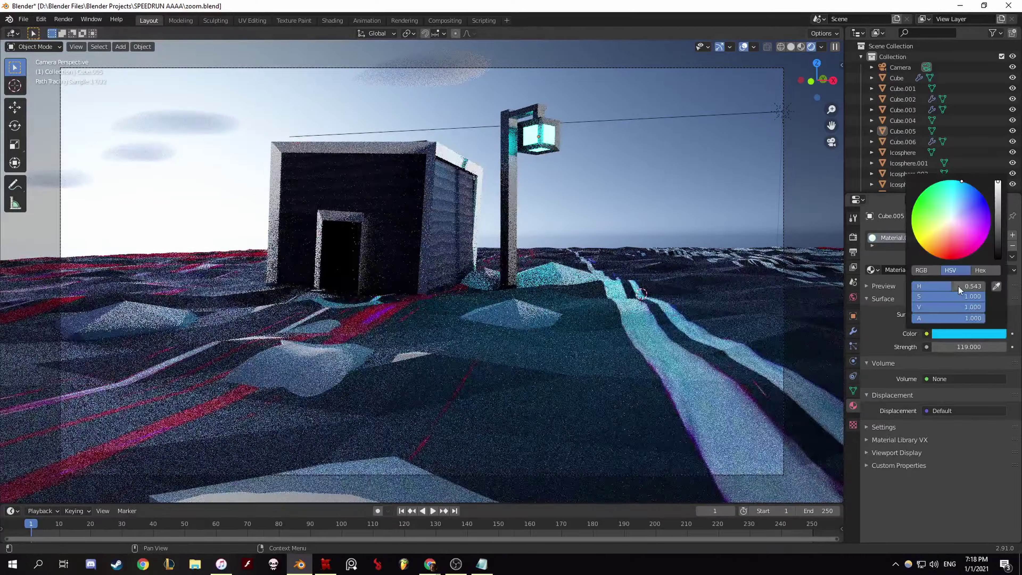
{"action": "left_click_drag", "start_coordinate": [937, 226], "coordinate": [950, 219]}
{"action": "left_click_drag", "start_coordinate": [968, 346], "coordinate": [927, 348]}
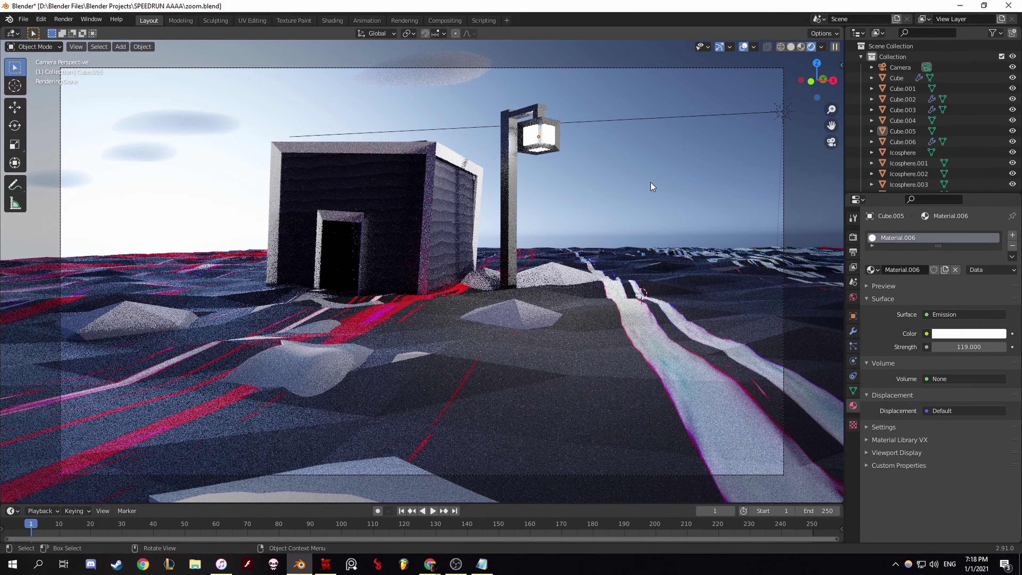
{"action": "left_click", "coordinate": [332, 21]}
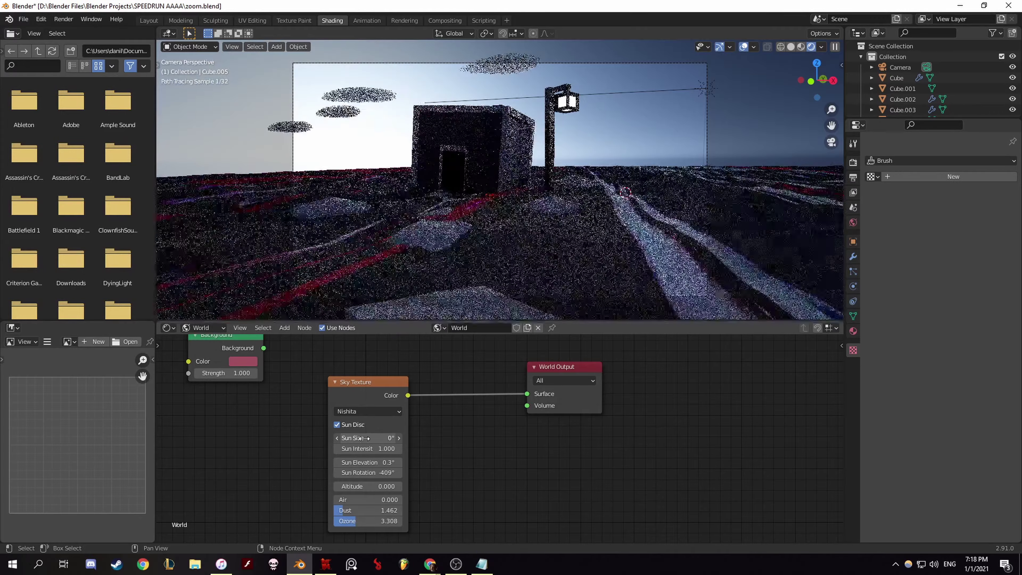
Step: Raise the Nishita sun to 14.6° elevation, undoing trial rotation, ozone and dust changes
{"action": "left_click_drag", "start_coordinate": [363, 472], "coordinate": [543, 459]}
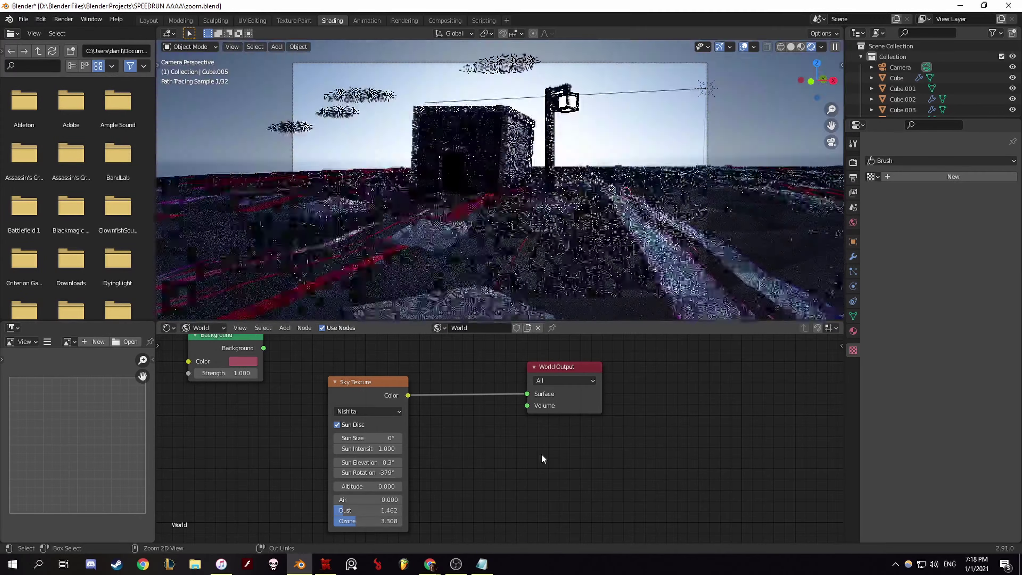
{"action": "key", "text": "ctrl+z"}
{"action": "mouse_move", "coordinate": [362, 520]}
{"action": "left_mouse_down"}
{"action": "mouse_move", "coordinate": [386, 521]}
{"action": "mouse_move", "coordinate": [378, 509]}
{"action": "left_mouse_up"}
{"action": "key", "text": "ctrl+z"}
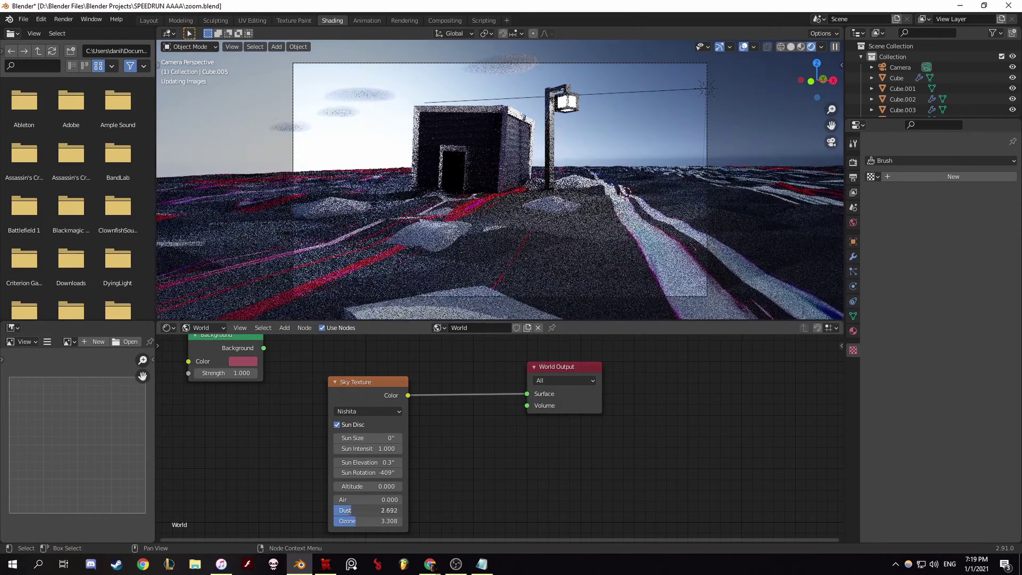
{"action": "key", "text": "ctrl+z"}
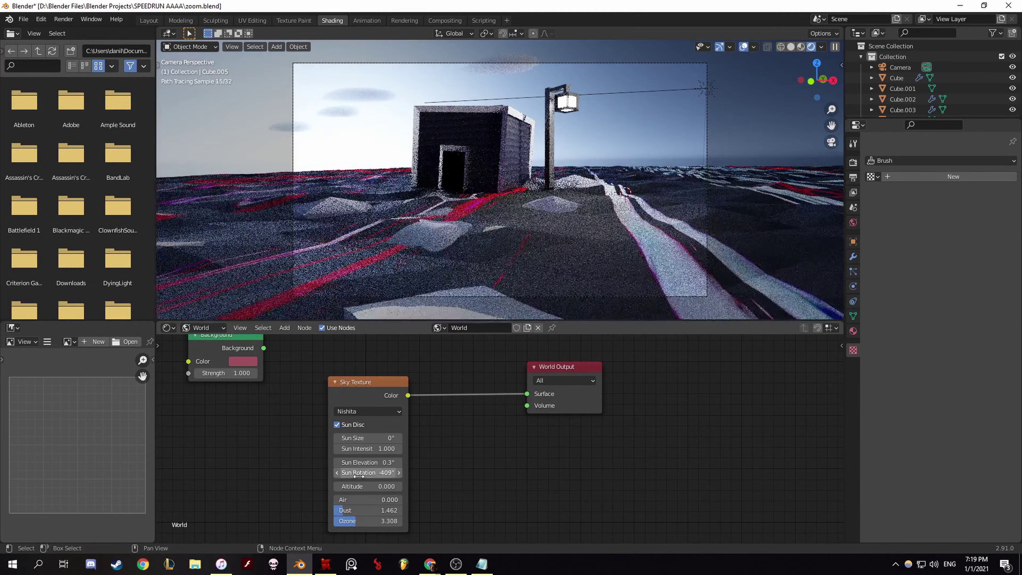
{"action": "left_click_drag", "start_coordinate": [358, 462], "coordinate": [386, 462]}
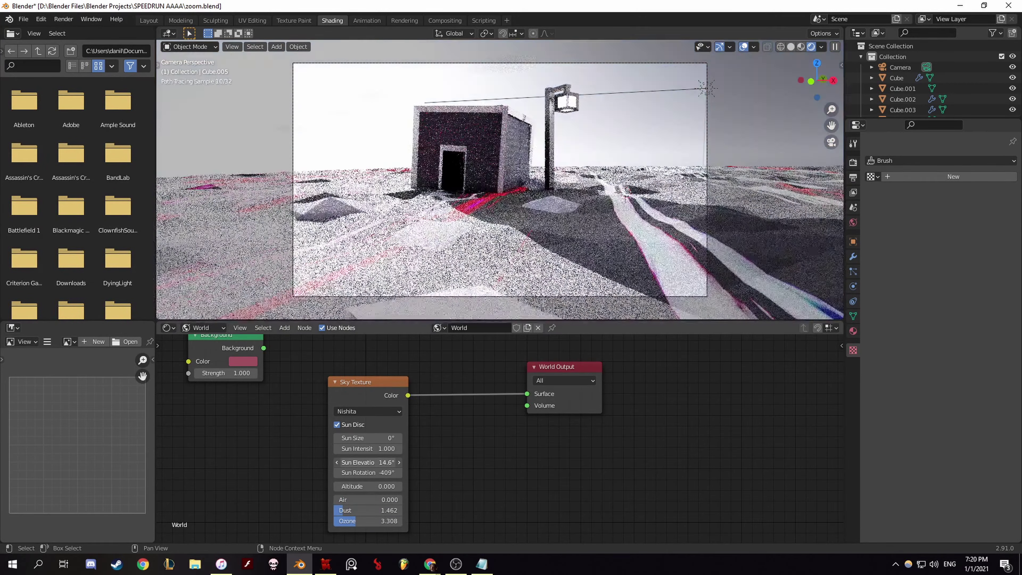
{"action": "key", "text": "ctrl+z"}
{"action": "left_click", "coordinate": [148, 20]}
Step: Shade the path plane flat, then select the hut cube
{"action": "right_click", "coordinate": [300, 355]}
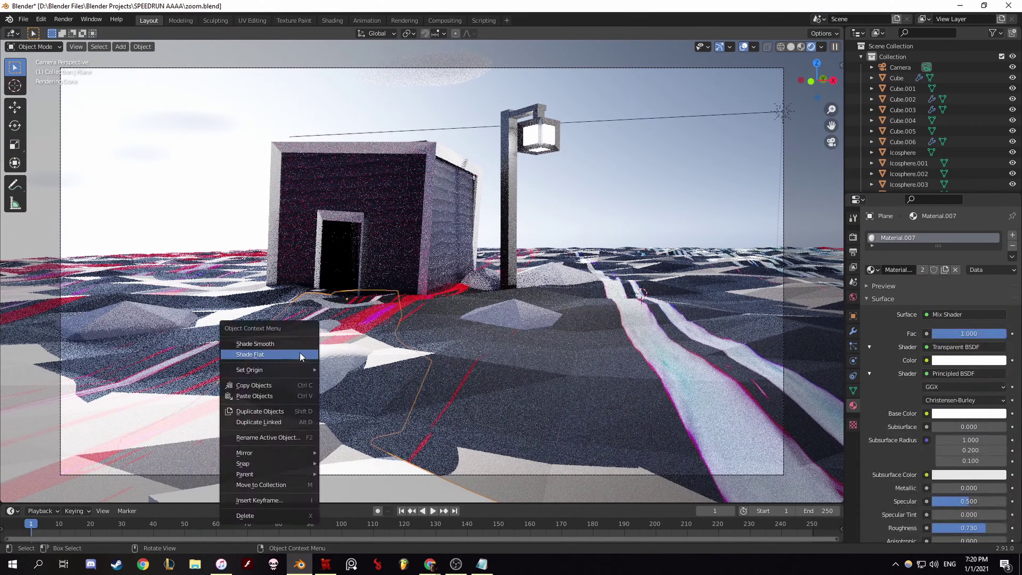
{"action": "left_click", "coordinate": [299, 354]}
{"action": "left_click", "coordinate": [603, 212]}
Step: Add a new cube mesh and lower the Nishita sun elevation to 4° in the Shading workspace
{"action": "key", "text": "shift+a"}
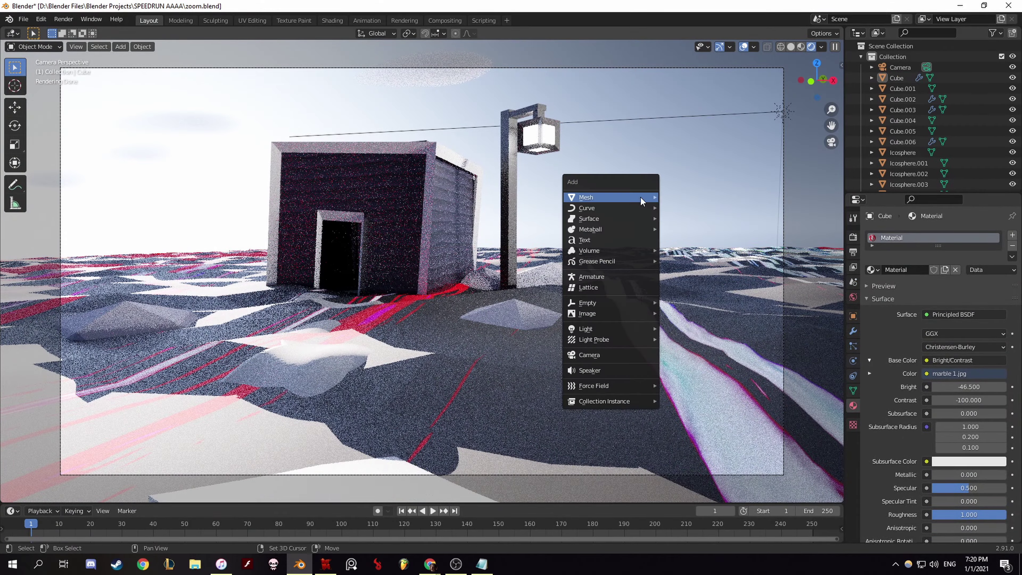
{"action": "left_click", "coordinate": [683, 207]}
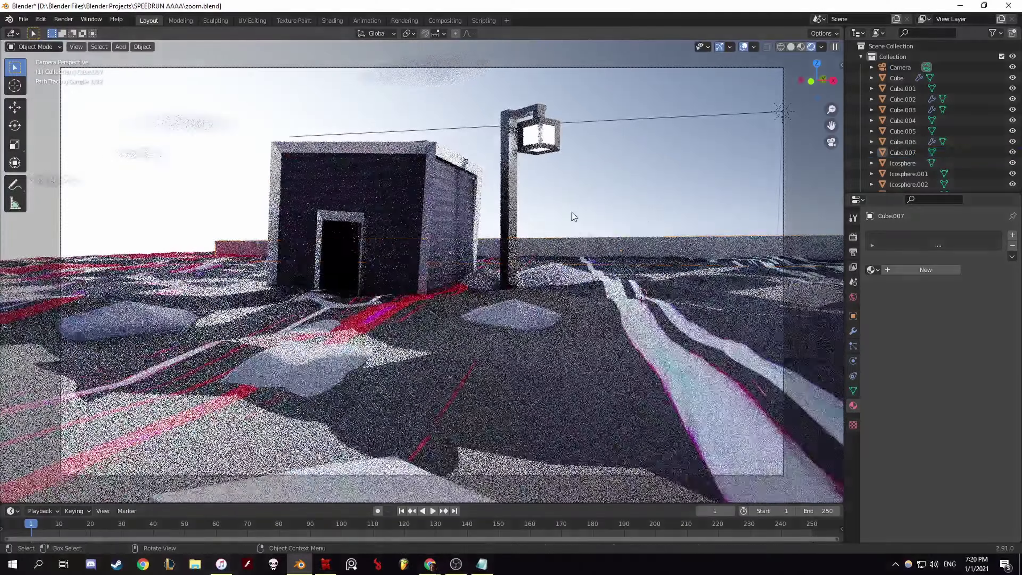
{"action": "left_click", "coordinate": [332, 20]}
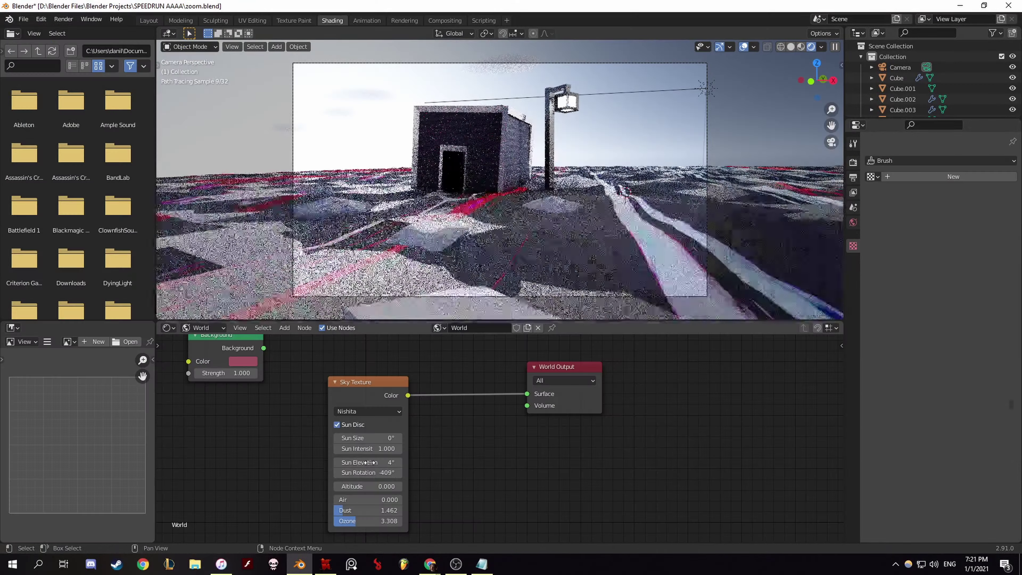